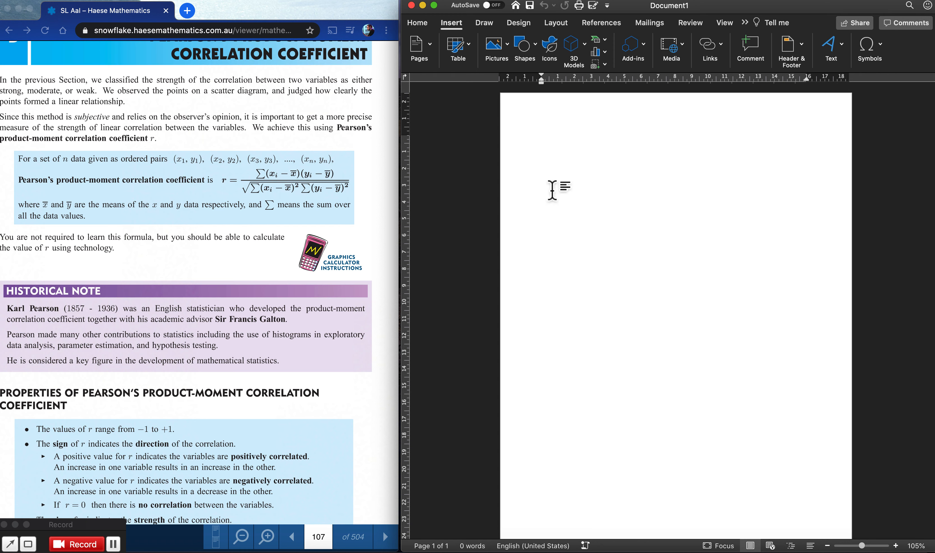
Insert a new blank equation into the empty document
click(459, 25)
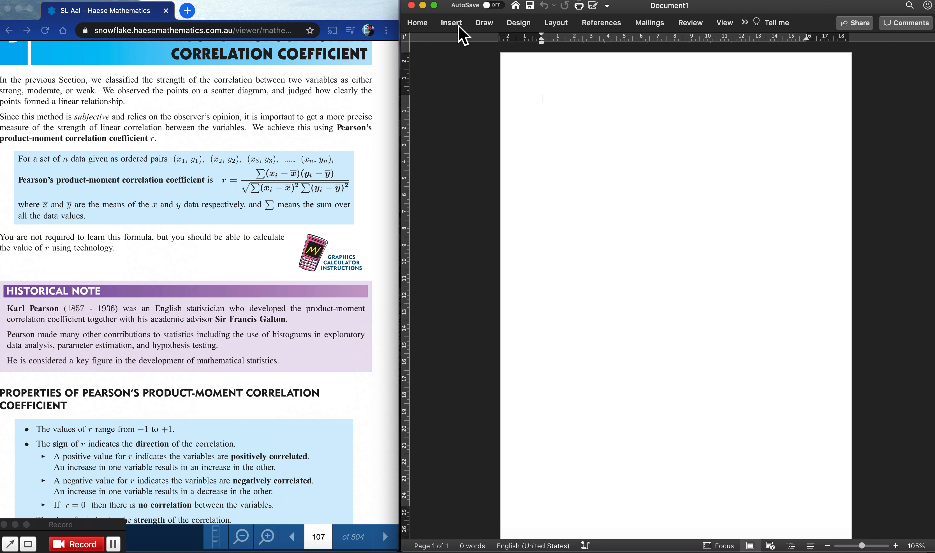
click(458, 26)
click(417, 24)
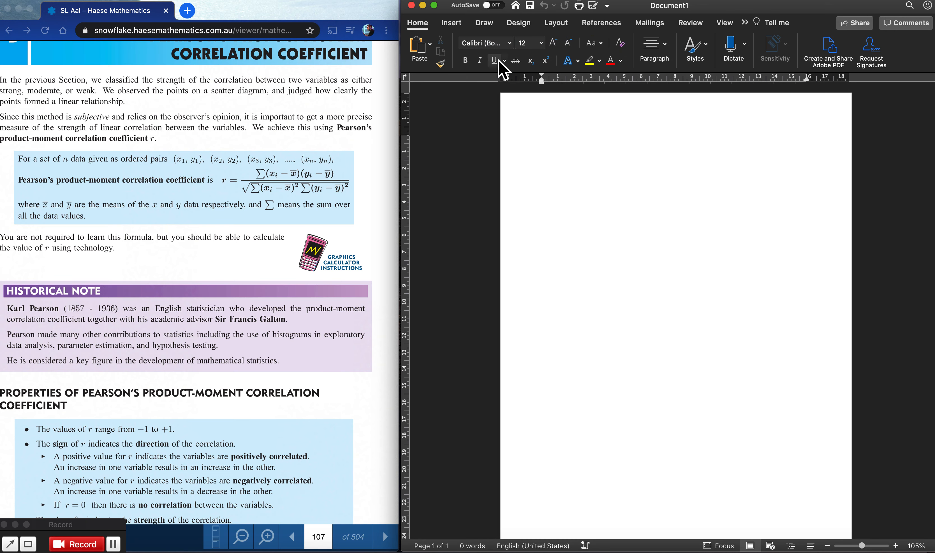
click(454, 23)
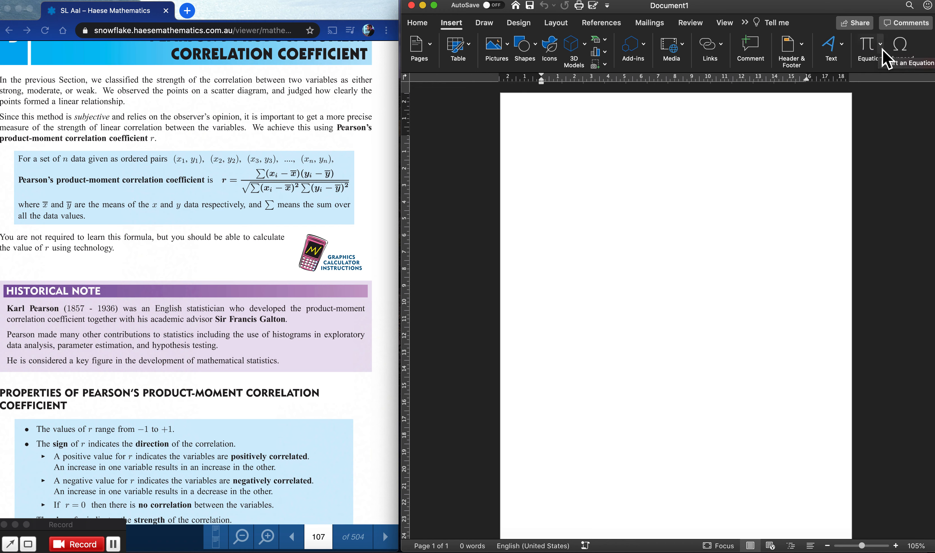
click(863, 46)
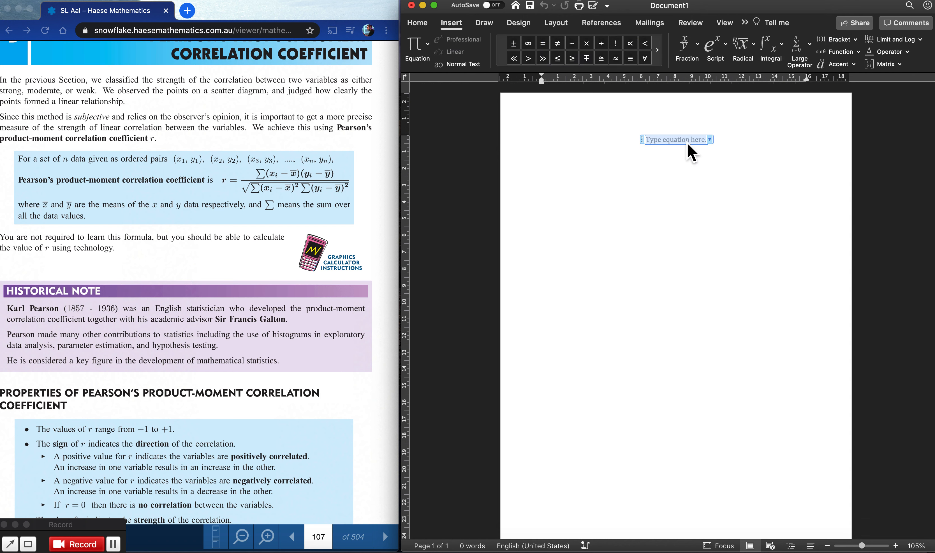
Begin the equation with "r=" followed by an empty stacked fraction
scroll(687, 169, up, 5)
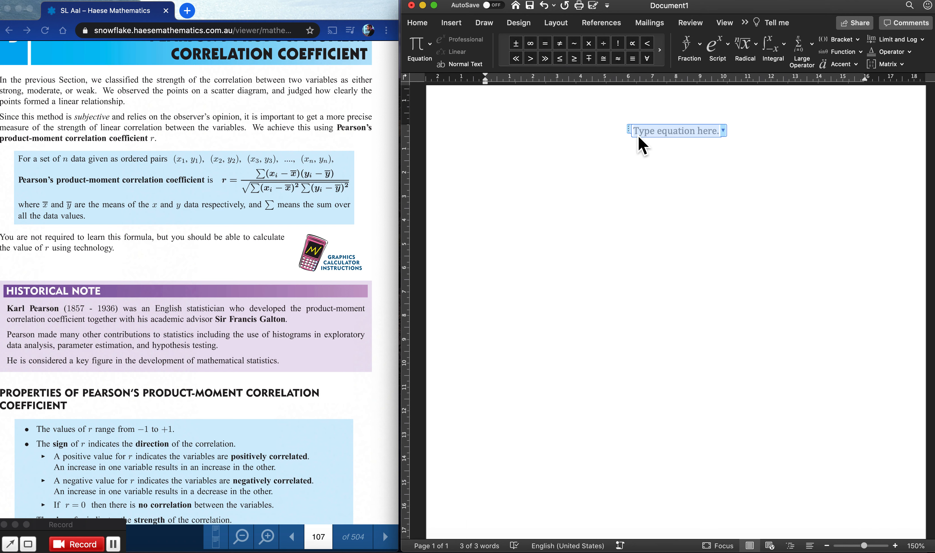
click(705, 131)
text(r=)
click(692, 54)
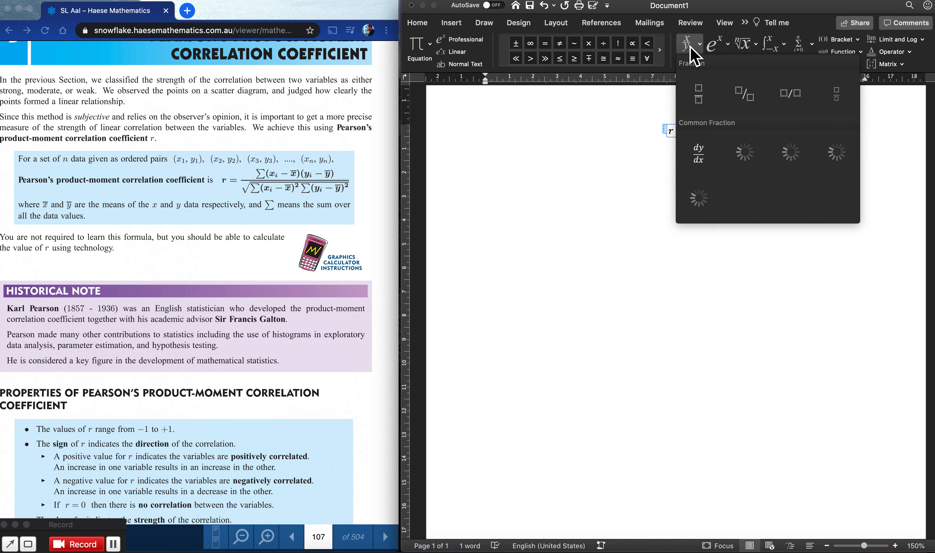
click(697, 90)
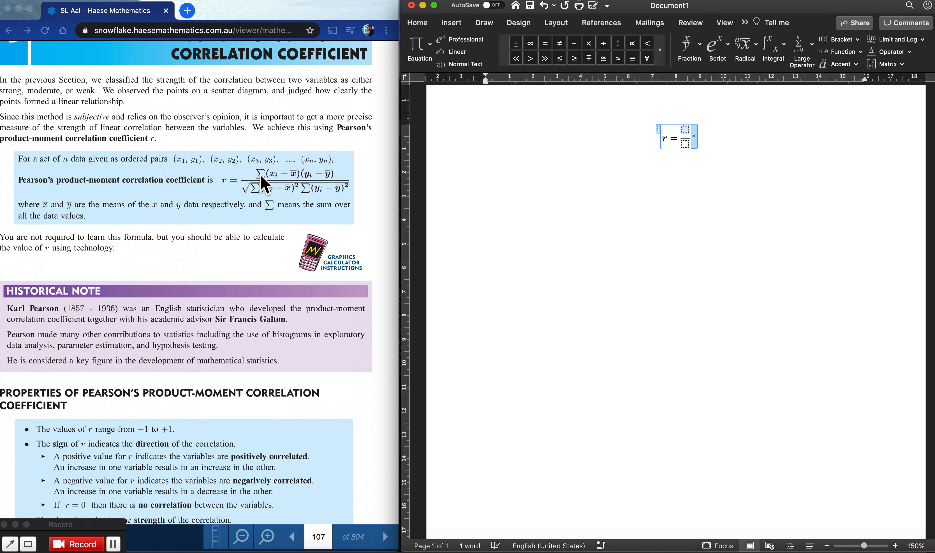
Insert a summation without limits in the fraction's numerator and select its empty placeholder
click(814, 50)
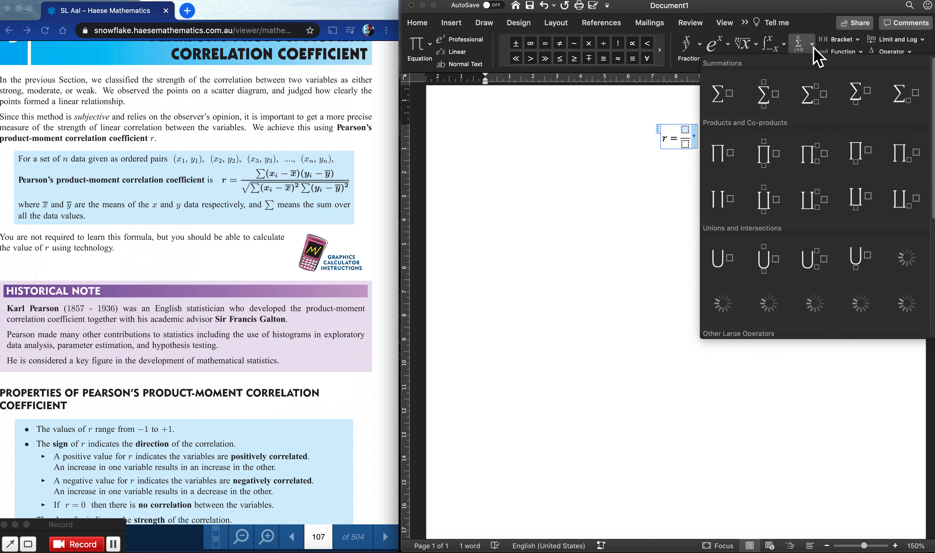
click(720, 89)
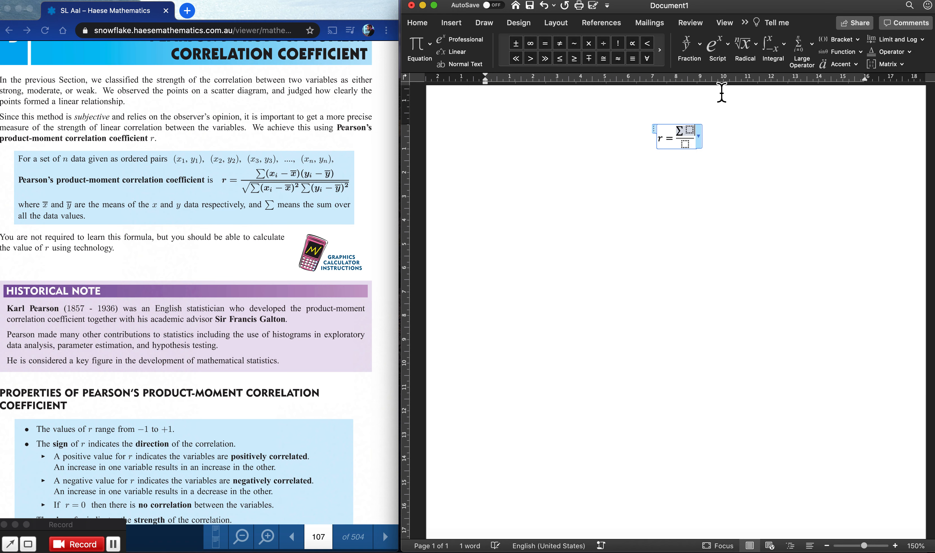
click(692, 137)
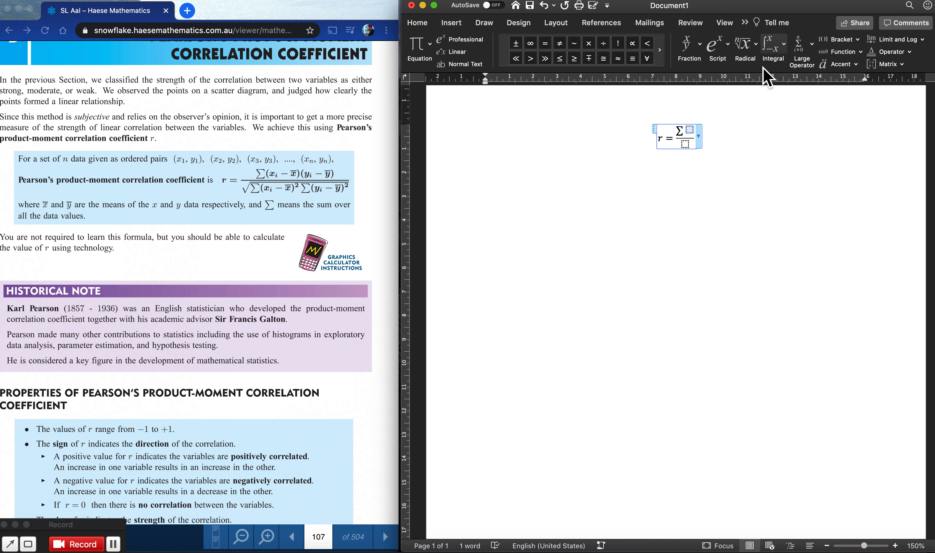
In the summation's placeholder, enter an opening parenthesis, x with subscript i, and a minus sign
text(()
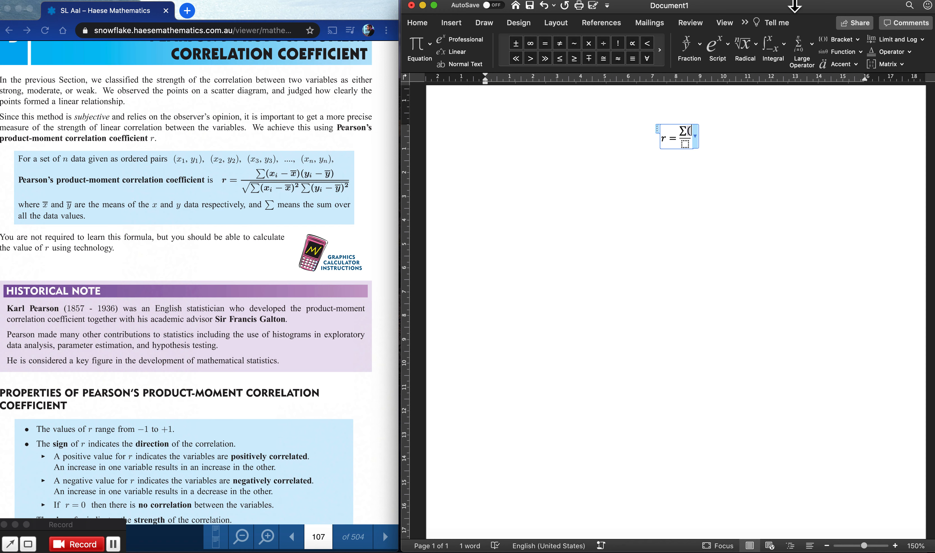
click(715, 54)
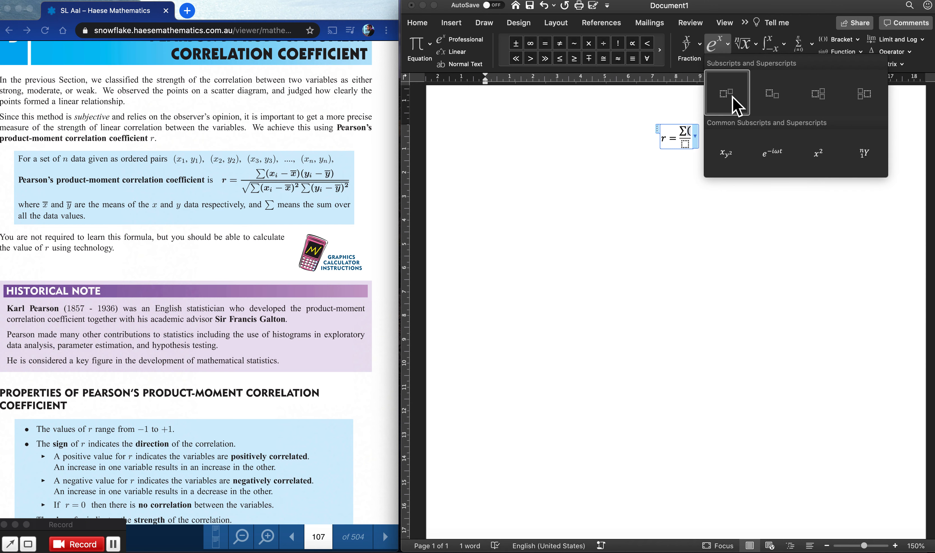
click(775, 103)
text(x)
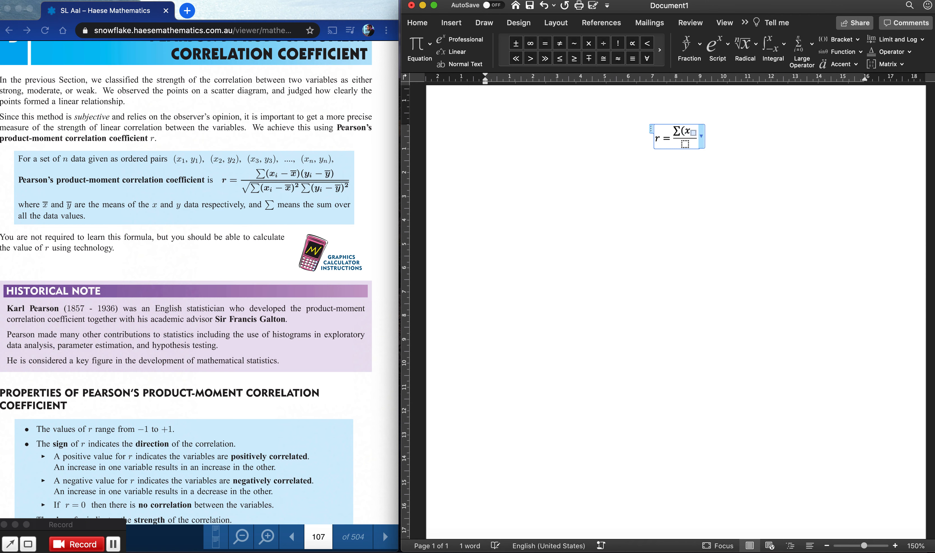
text(i)
text(-)
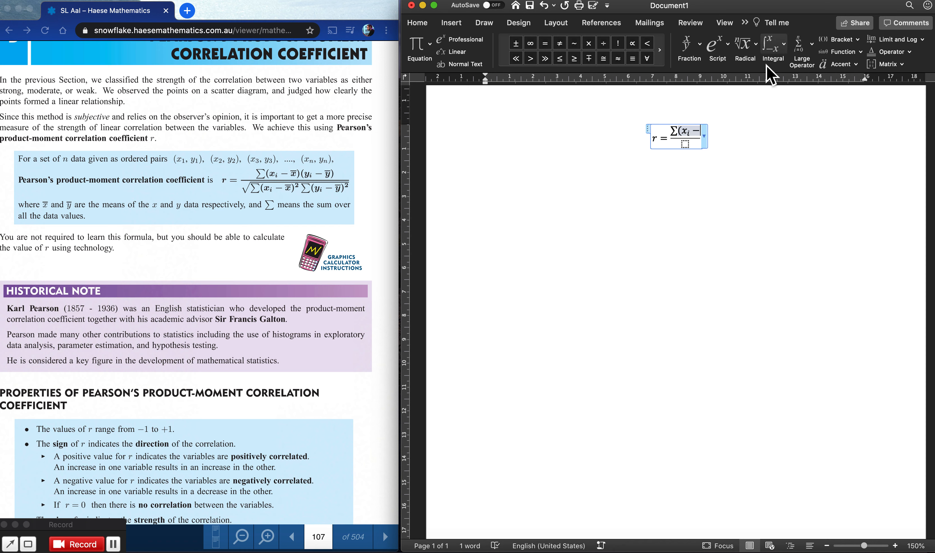
Add x with a bar accent after the minus sign and close the parenthesis
click(856, 67)
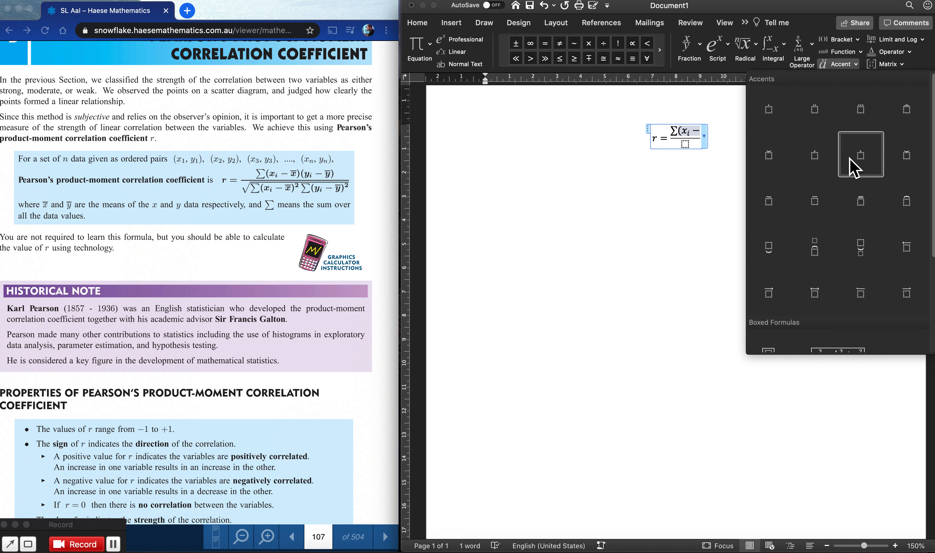
click(821, 206)
text(x̄)
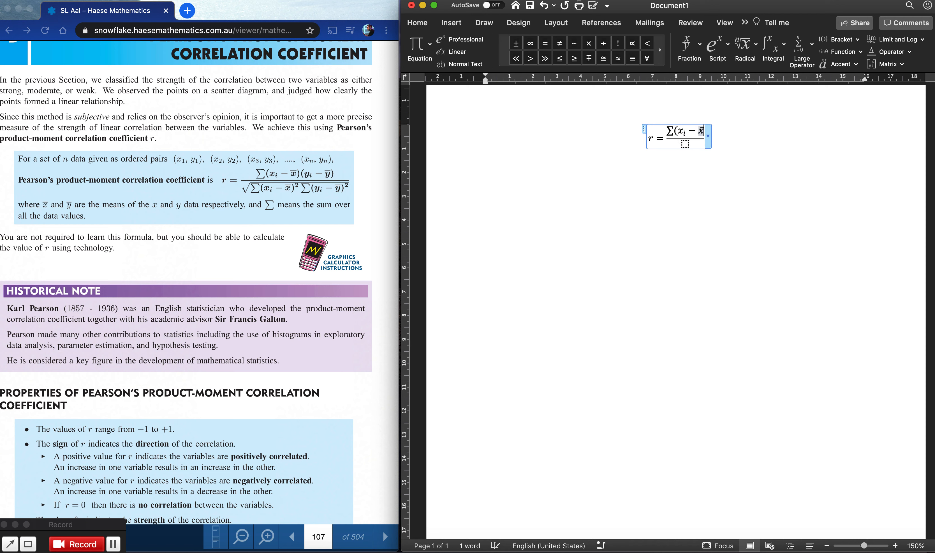
text())
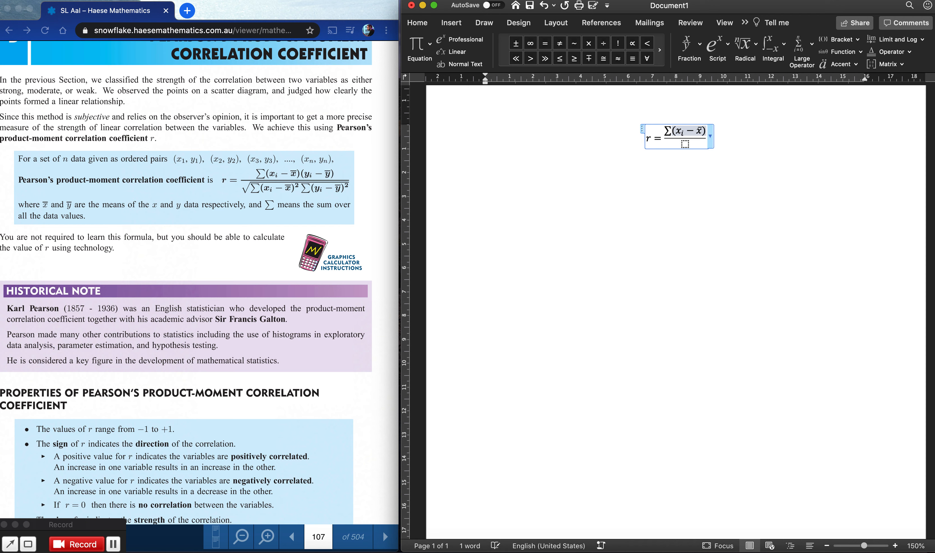
Continue the numerator with an opening parenthesis, y with subscript i, and a minus sign
text(()
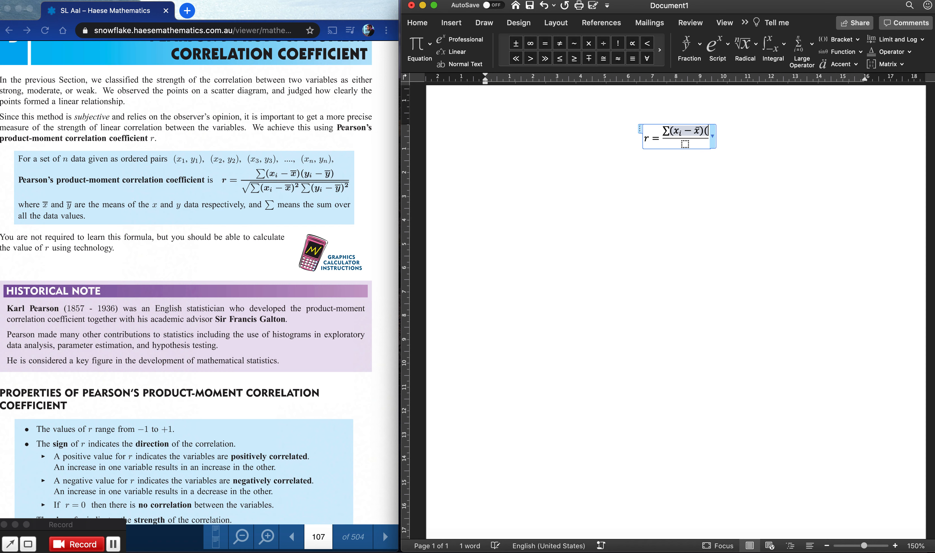
click(717, 47)
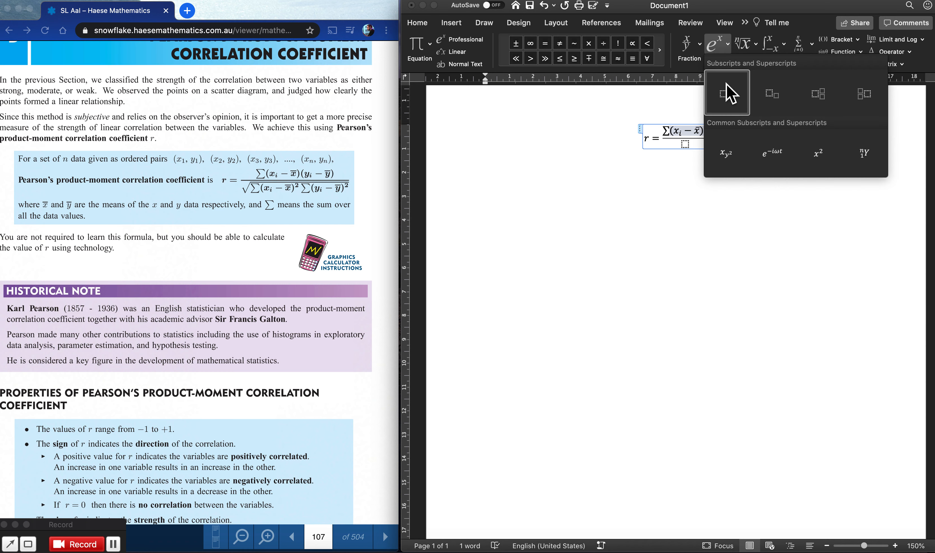
click(776, 95)
text(y)
key(BackSpace)
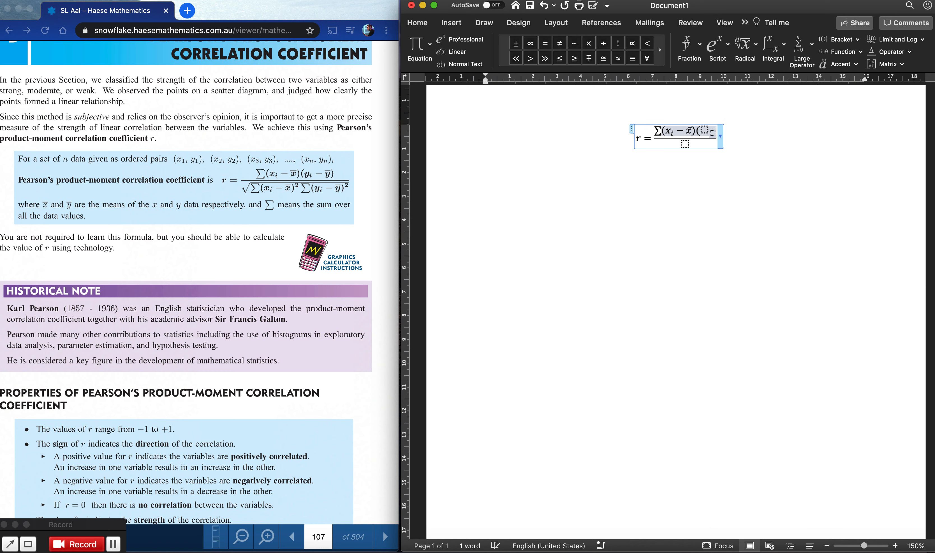
text(y)
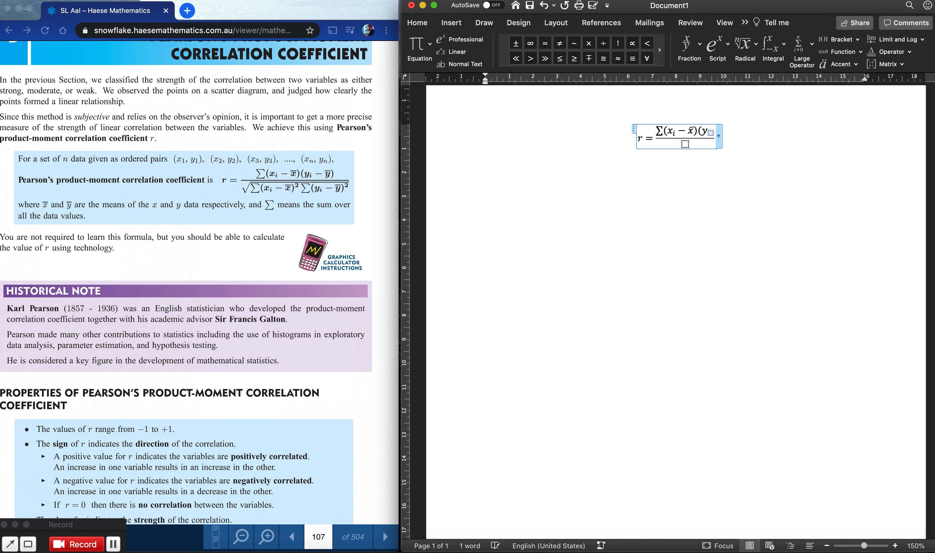
text(i)
key(Right)
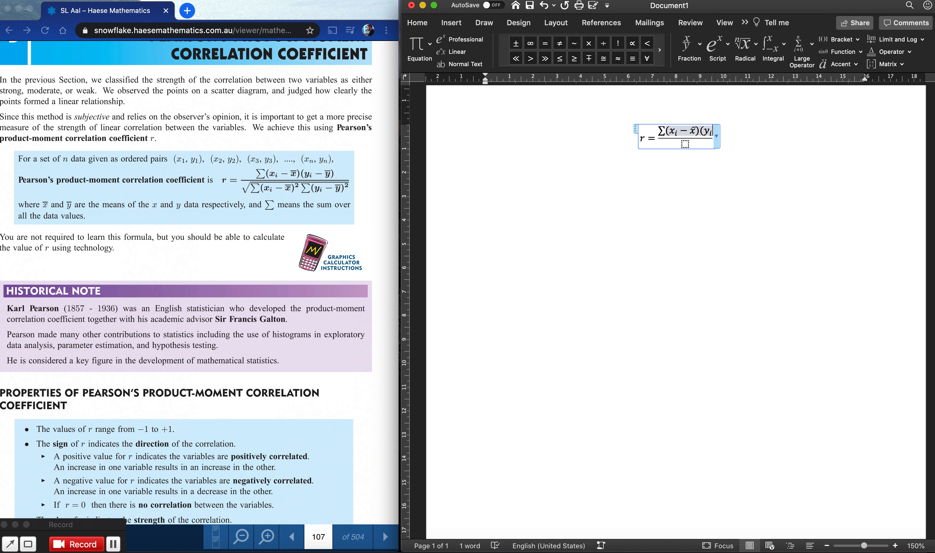
text(-)
Add y with a bar accent after the second minus sign and close the parenthesis
click(807, 60)
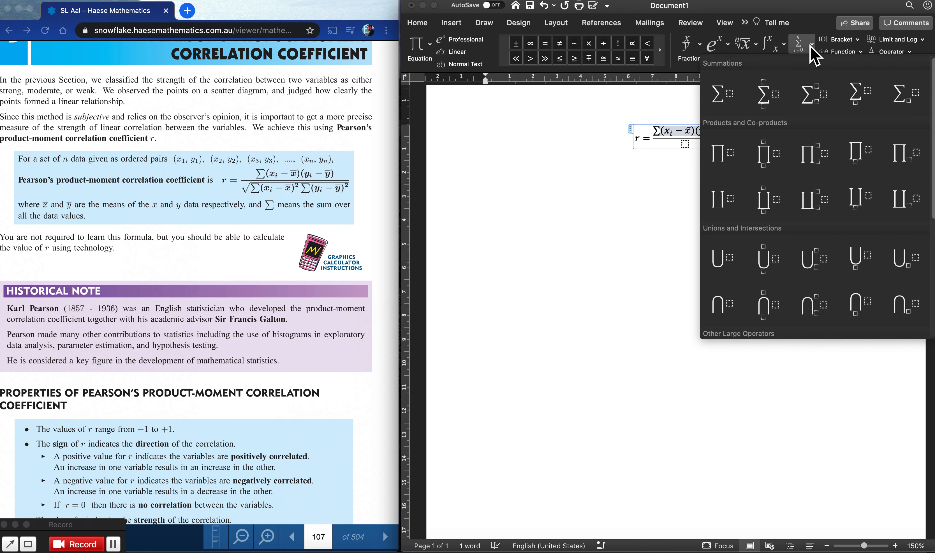
click(655, 115)
click(856, 66)
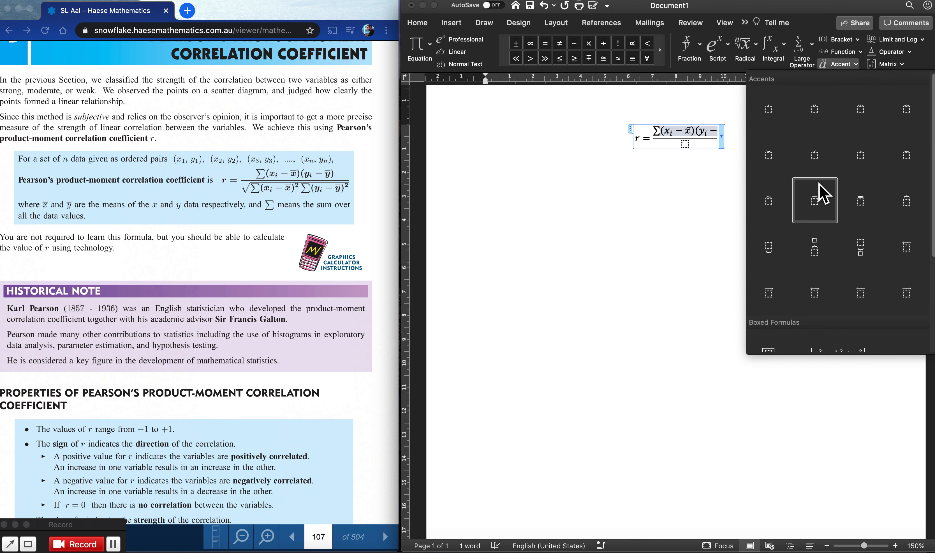
click(816, 213)
text(y)
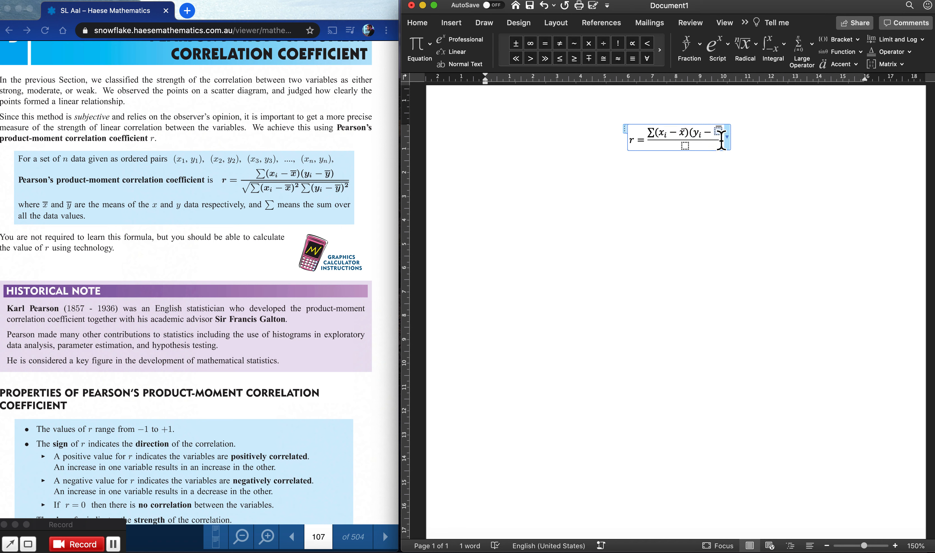
text())
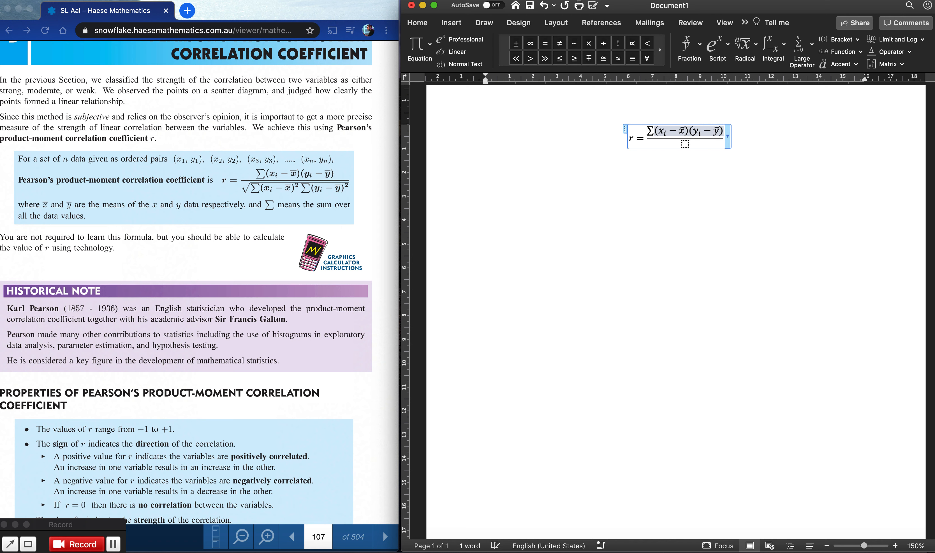
Insert an empty square root in the fraction's denominator
click(687, 149)
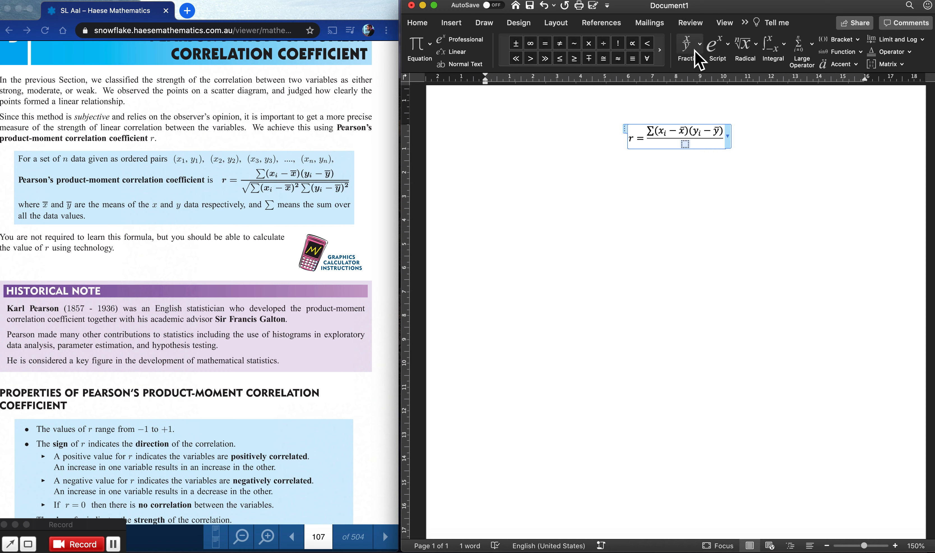
click(744, 46)
click(751, 95)
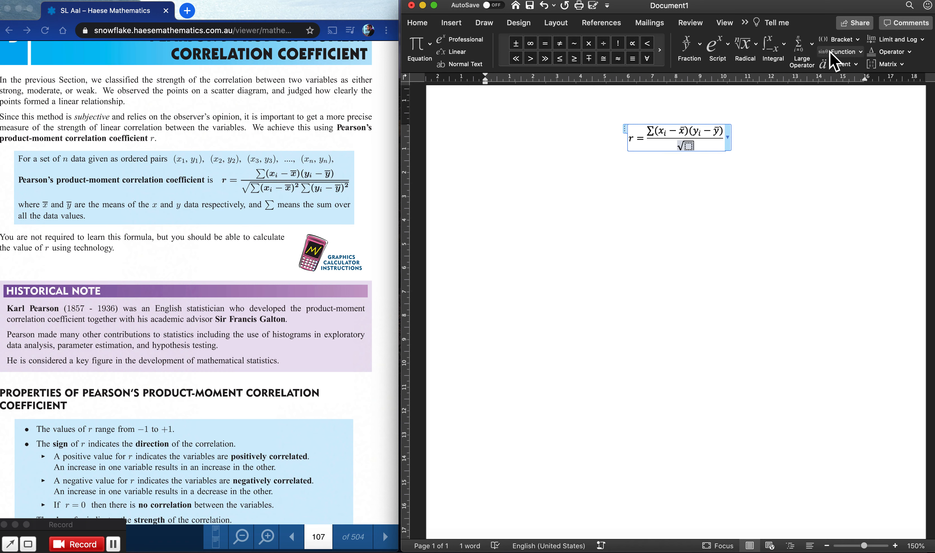
click(809, 49)
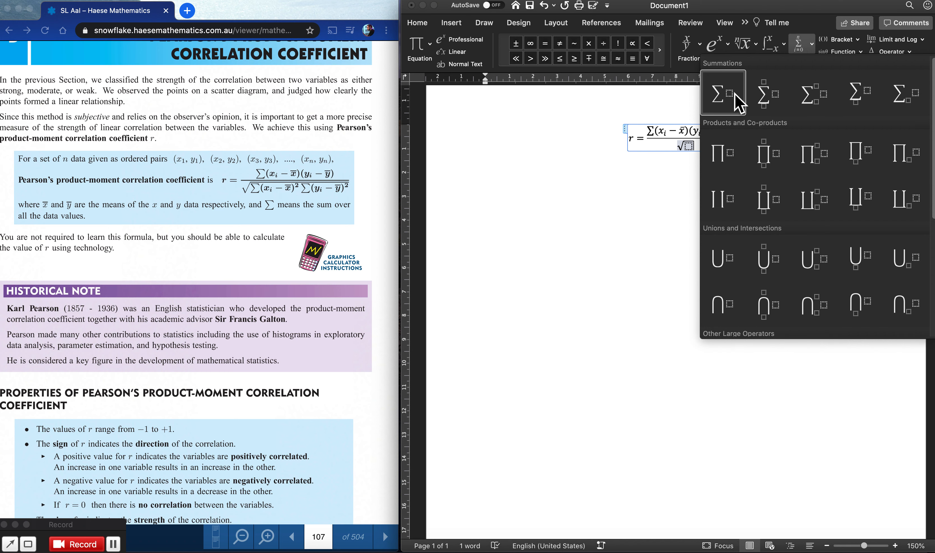
click(727, 95)
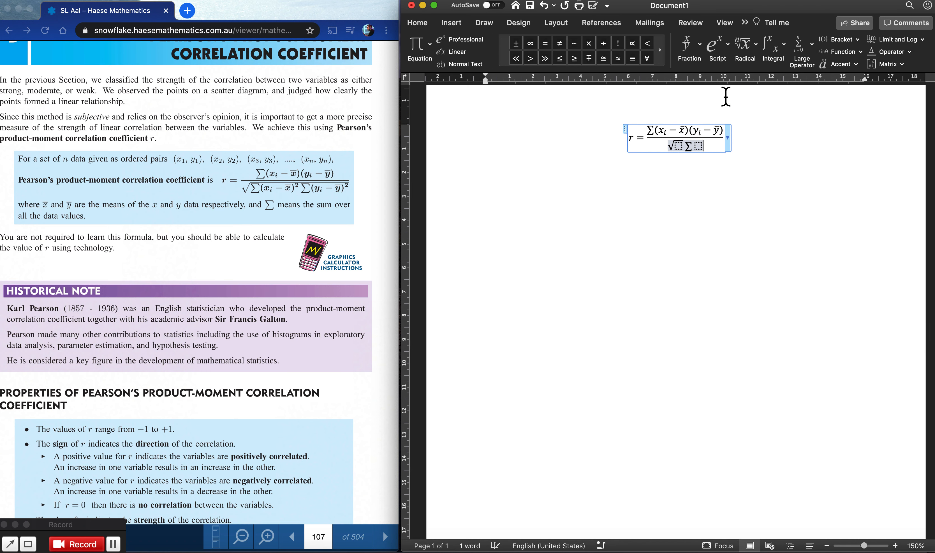
key(super+z)
Insert a summation without limits inside the denominator's square root
click(693, 154)
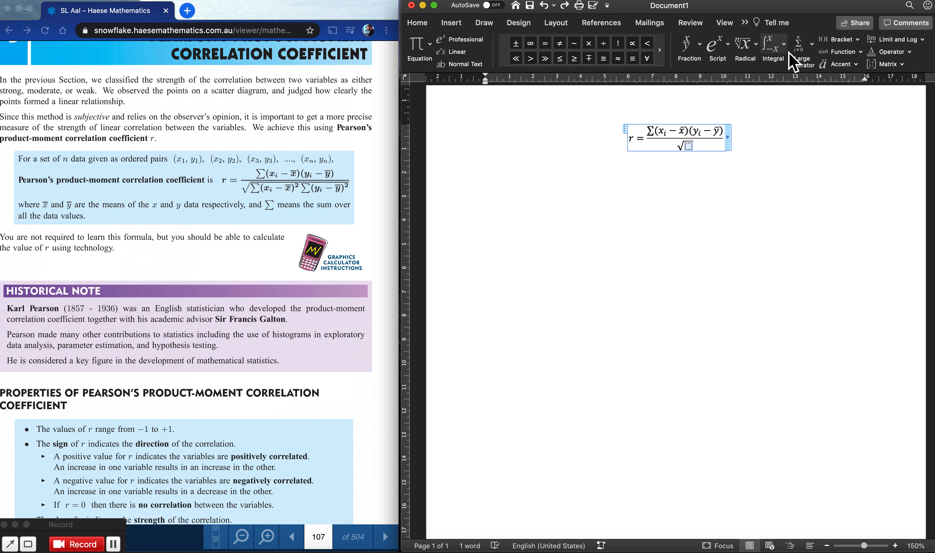
click(813, 47)
click(723, 93)
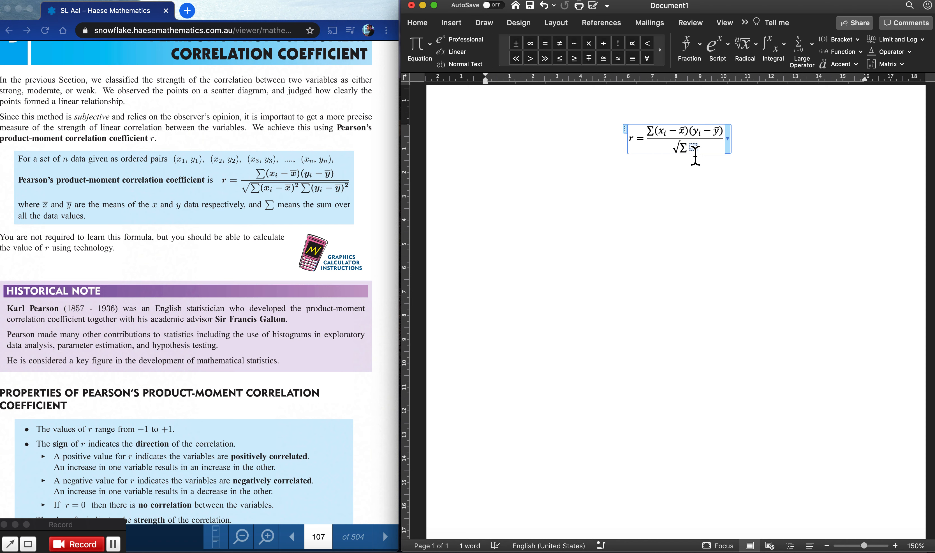
Insert a superscript structure after the denominator's summation and start its base with an opening parenthesis
click(718, 50)
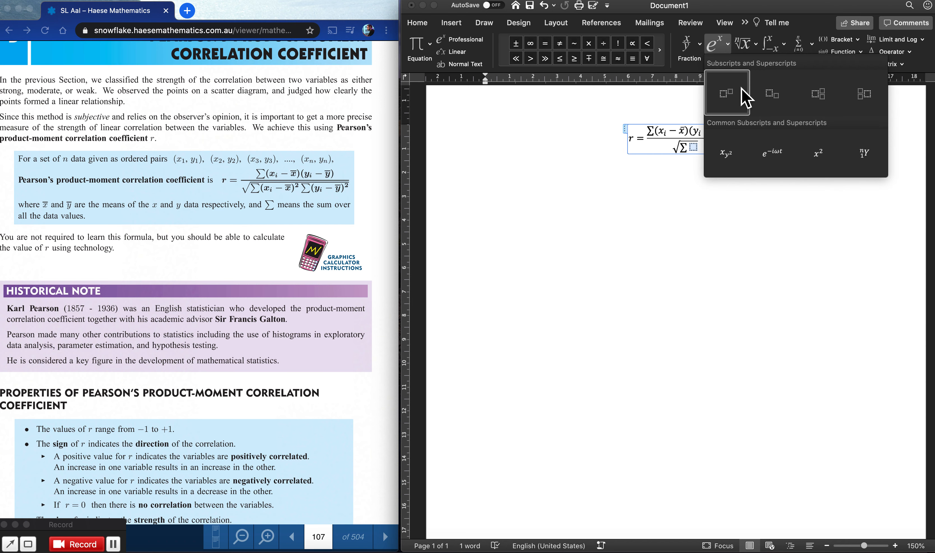
click(733, 110)
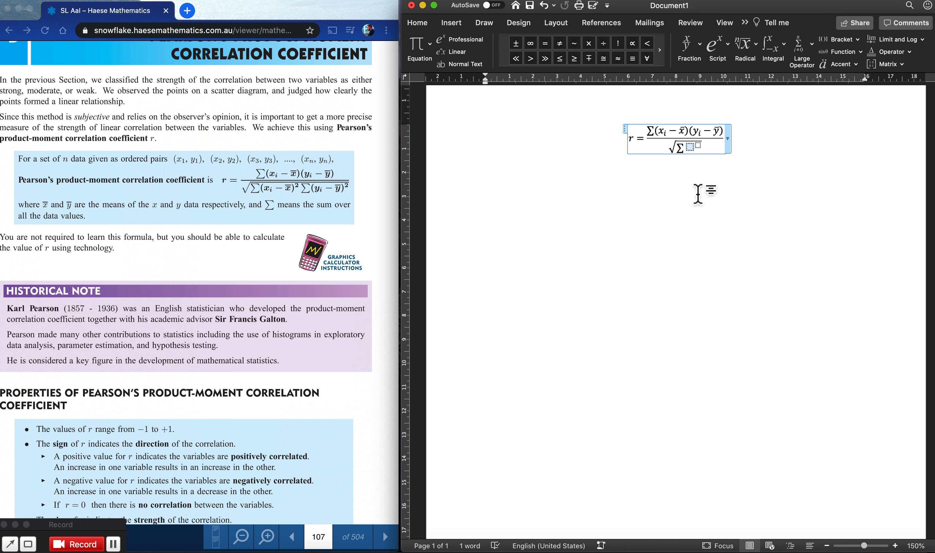
text(()
Continue the superscript's base in the denominator with x subscript i and a minus sign
click(715, 45)
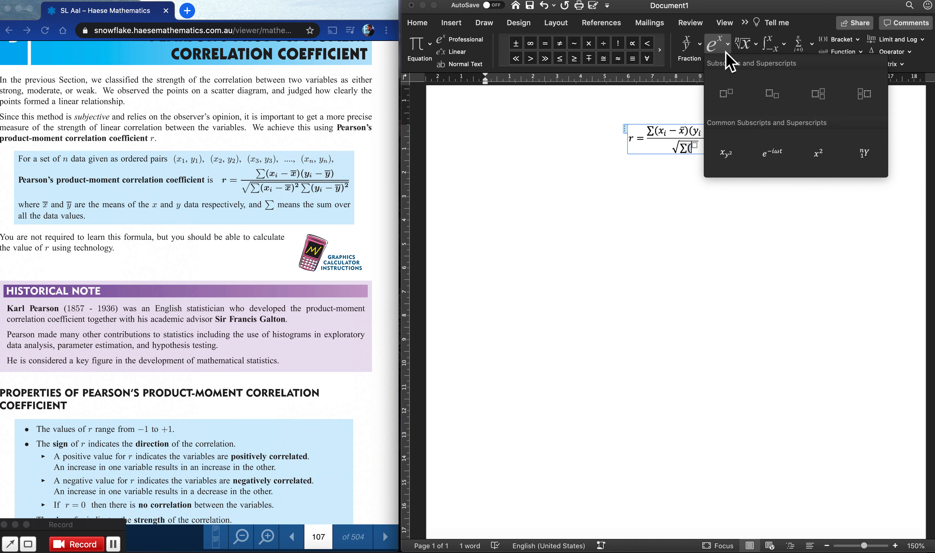
click(773, 93)
text(x)
key(Right)
text(i)
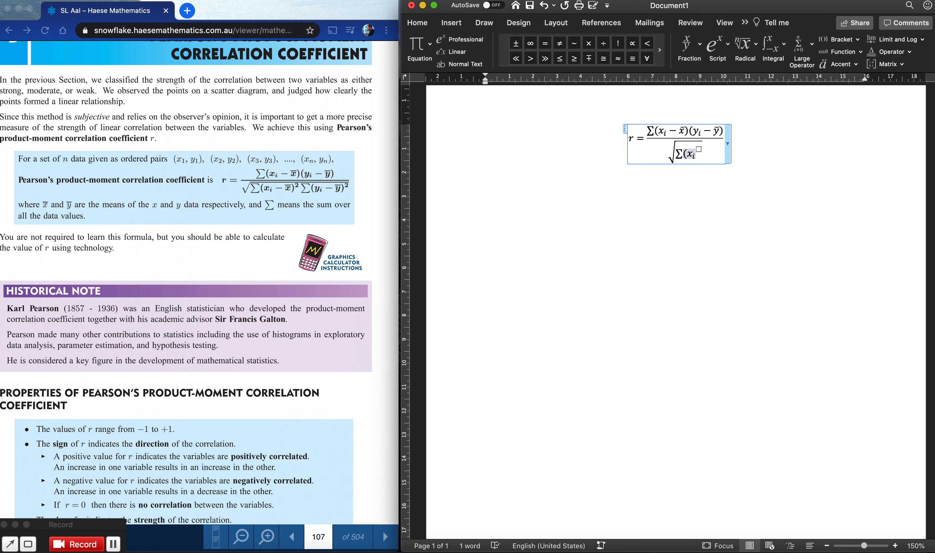
key(Right)
text(-)
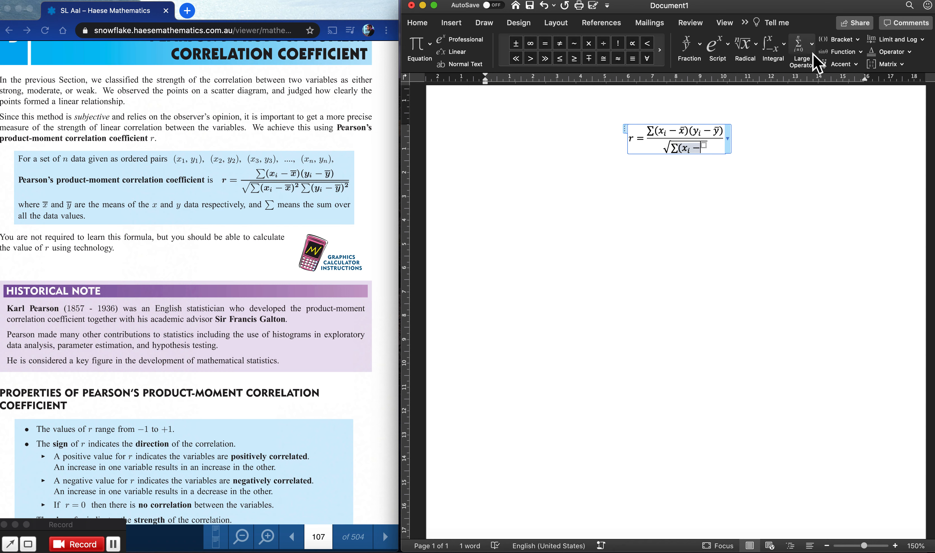
Add x with a bar accent after the denominator's minus sign, close the parenthesis, and set the exponent to 2
click(814, 49)
click(814, 42)
click(856, 65)
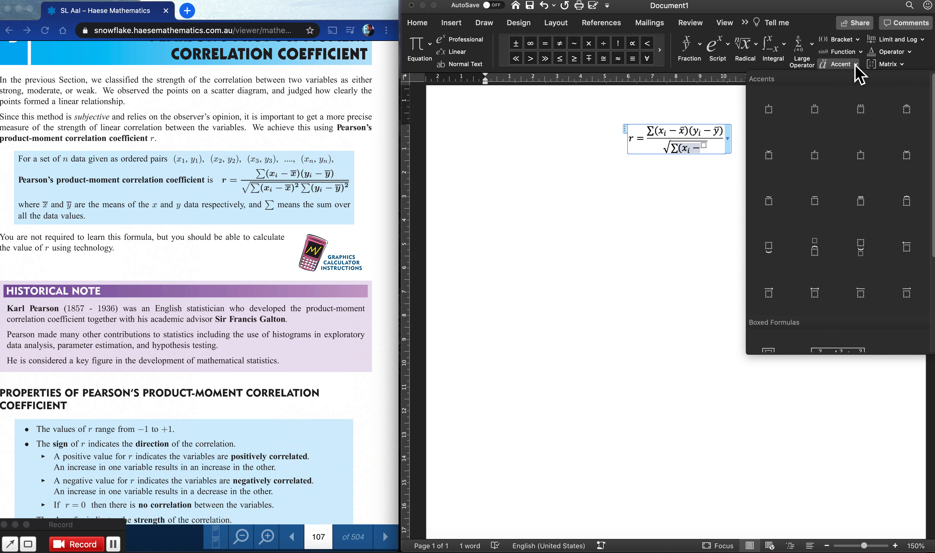
click(815, 200)
text(x̄)
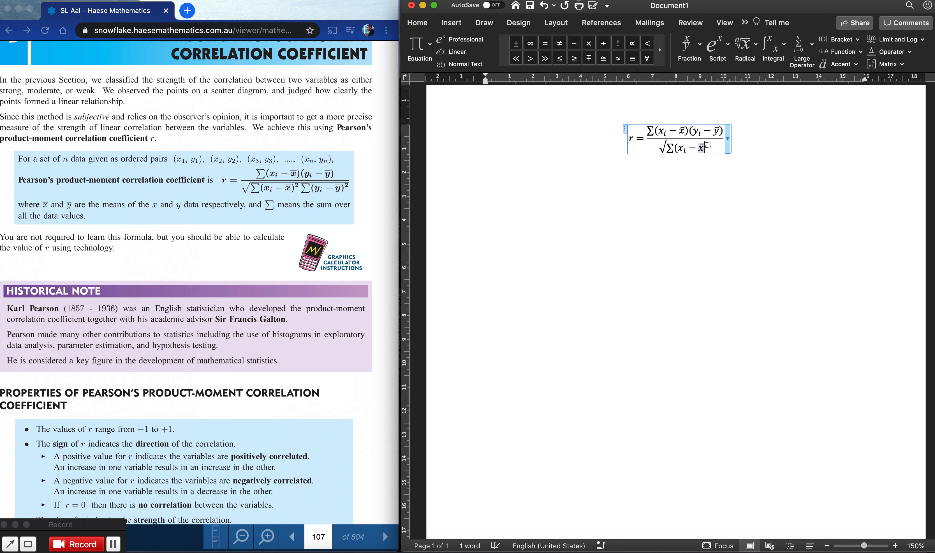
key(Right)
text()^)
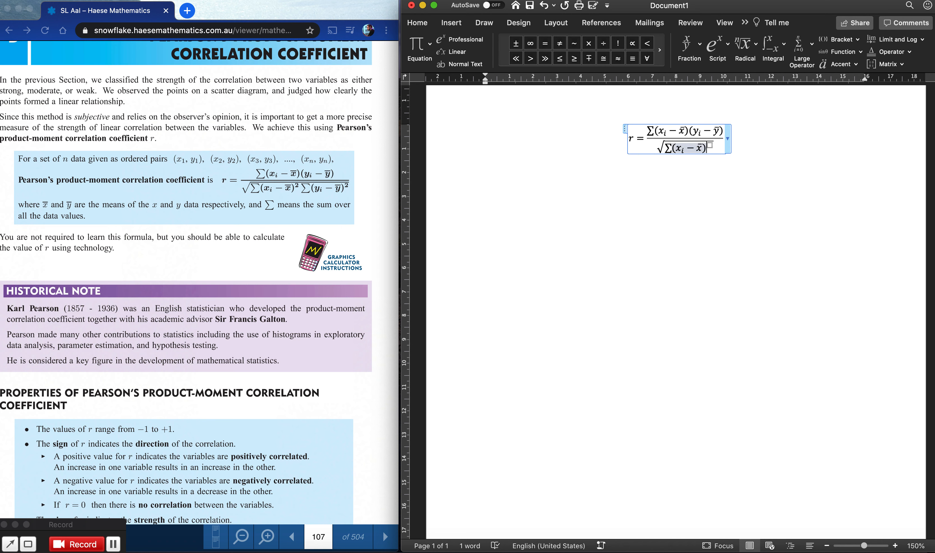
text(2)
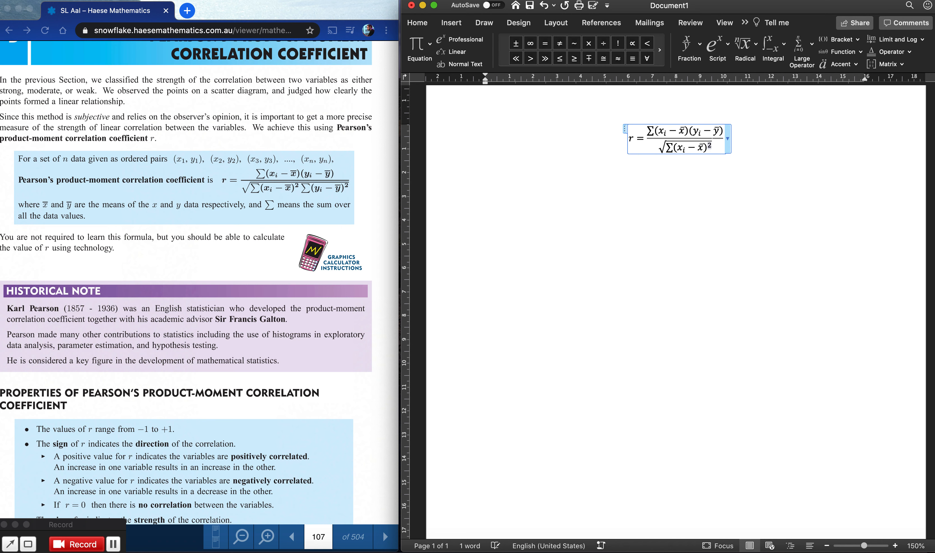
Insert a second summation without limits after the squared x term, inside the denominator's square root
key(Right)
click(801, 49)
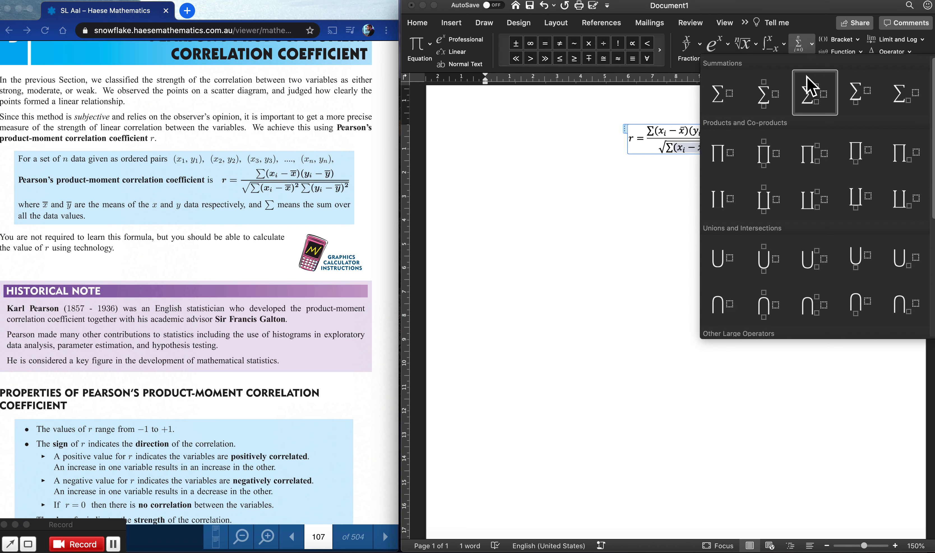
click(723, 93)
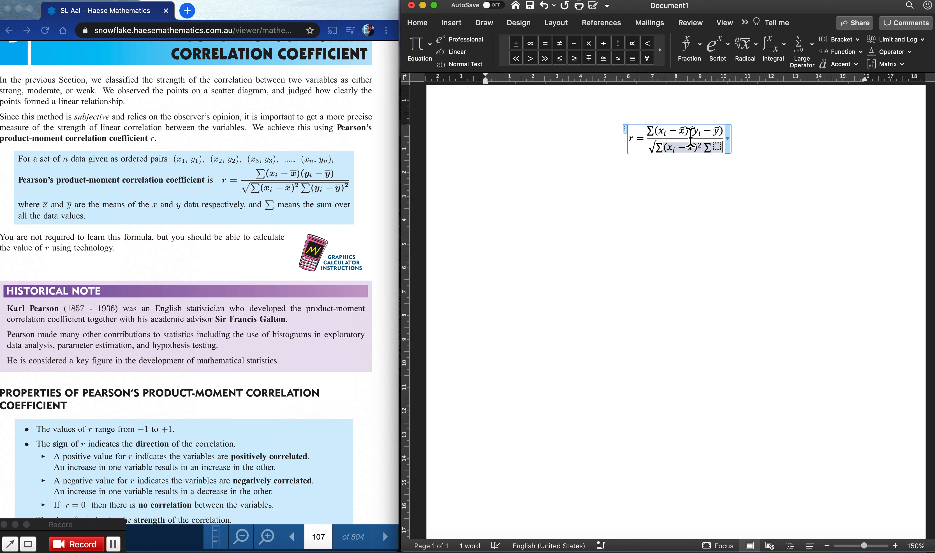
Fill the second summation with (yᵢ − ȳ) raised to the power 2, reusing yᵢ − ȳ copied from the numerator
drag(699, 138, 722, 138)
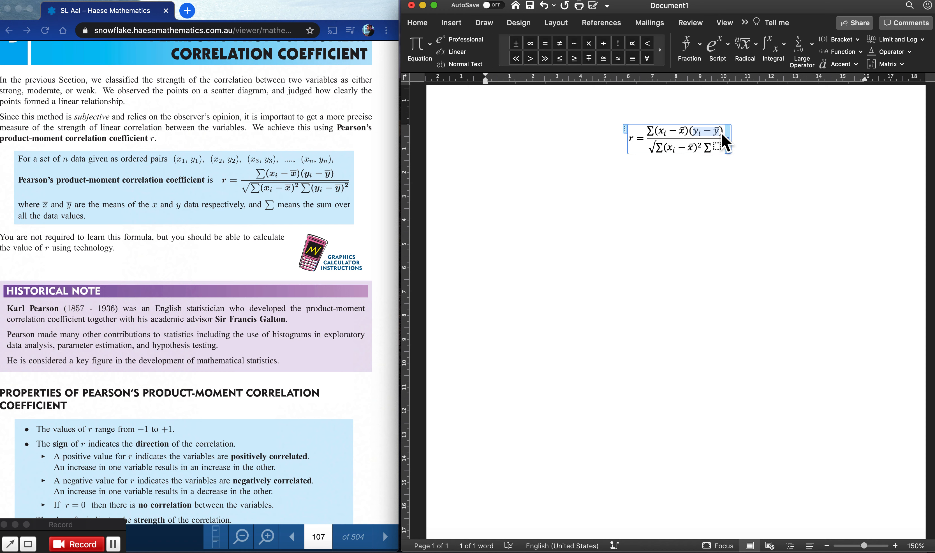
click(720, 155)
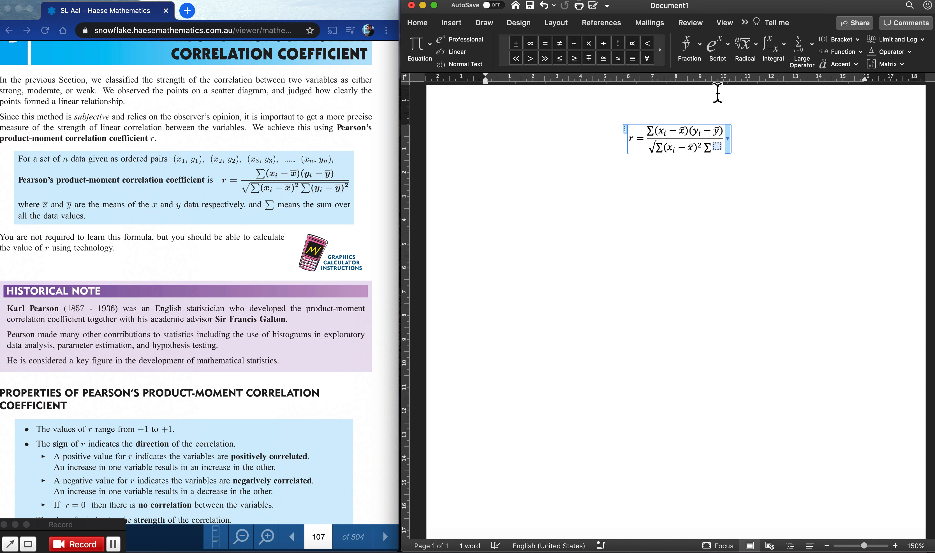
click(716, 46)
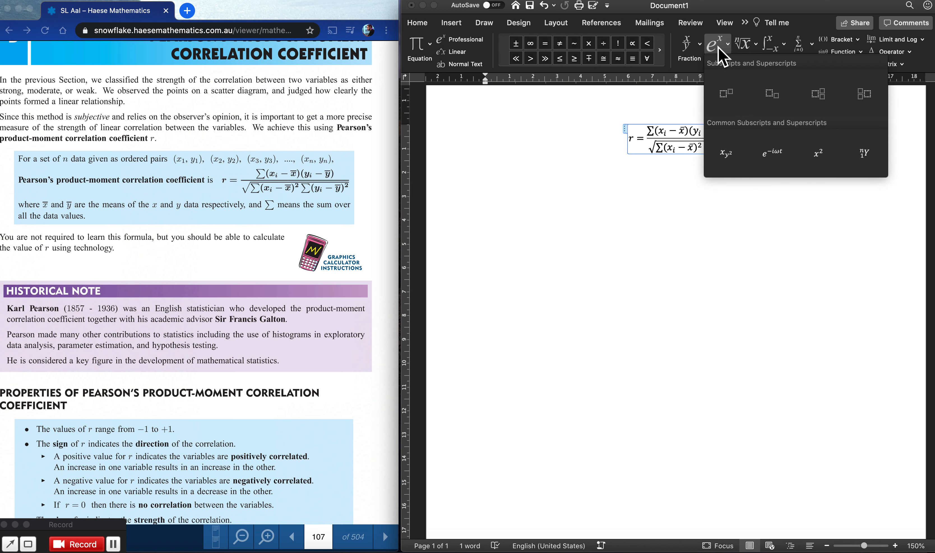
click(765, 99)
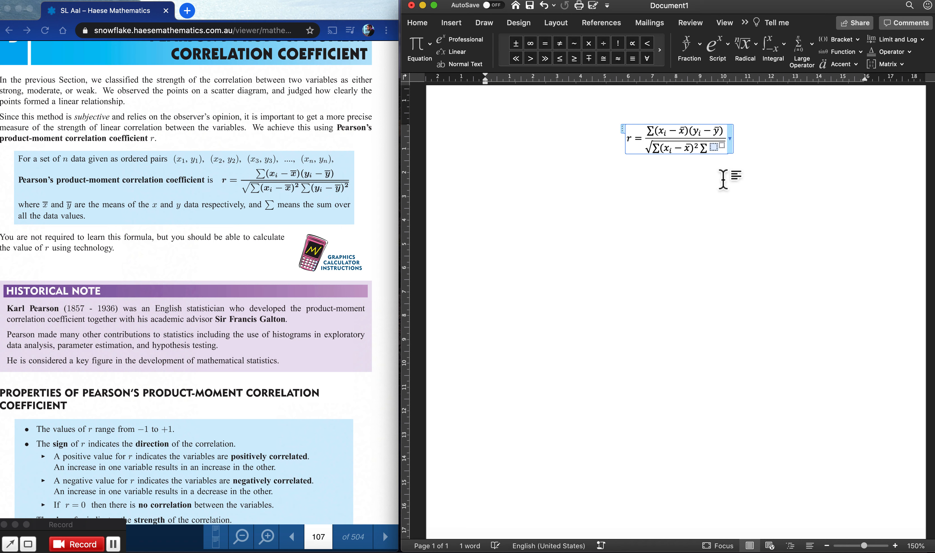
text(()
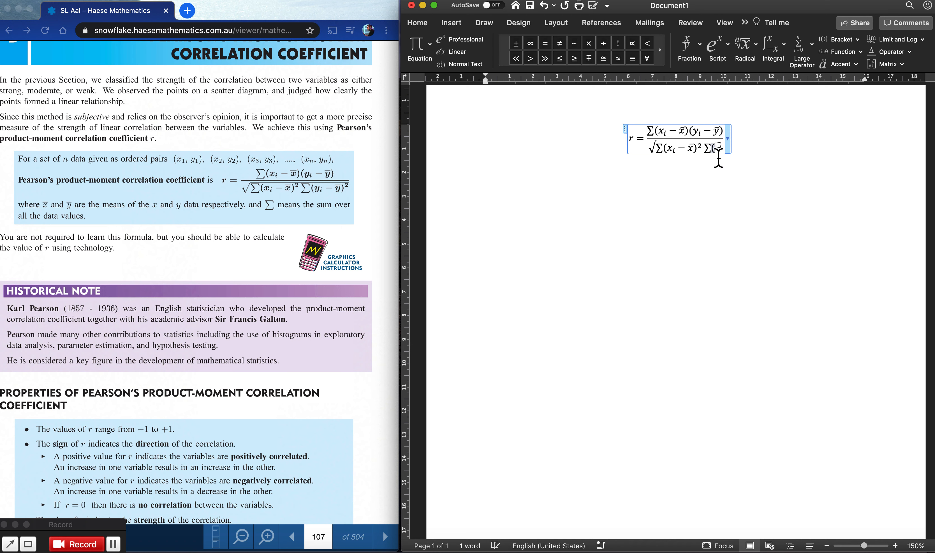
text(yi − ȳ)
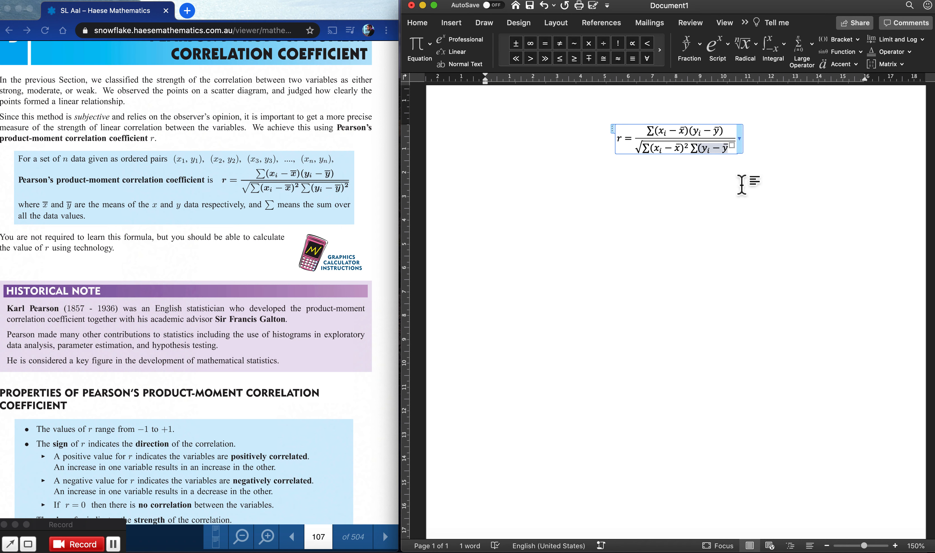
text())
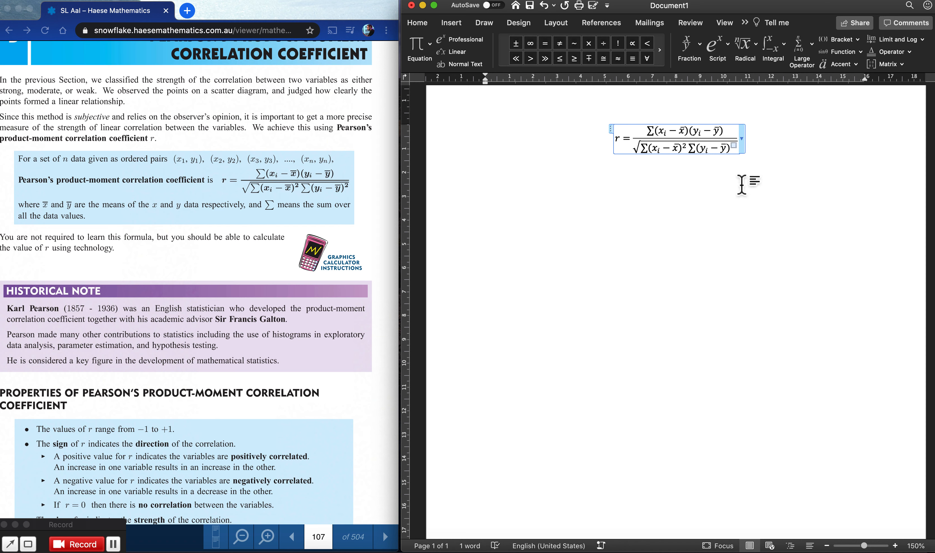
text(2)
Left-align the finished correlation coefficient equation on the page
click(774, 143)
click(713, 141)
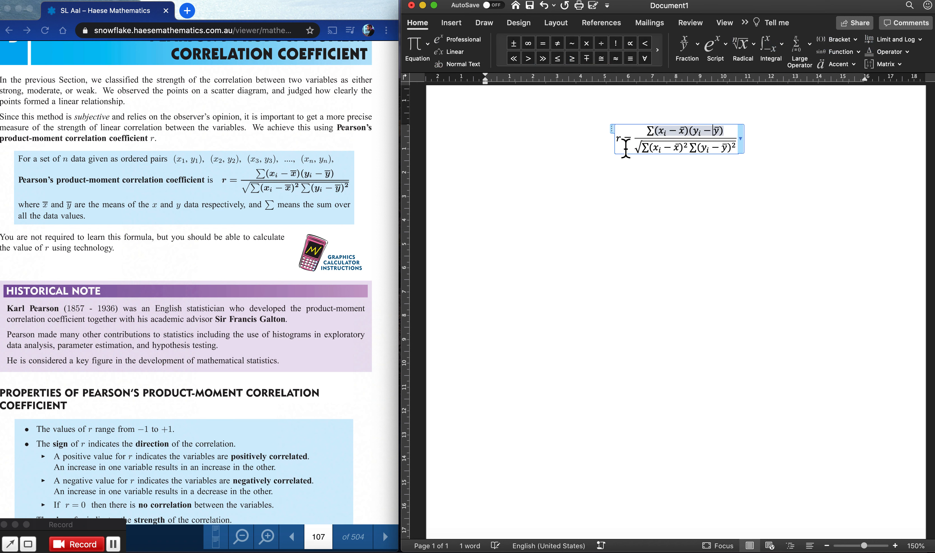
click(614, 133)
click(473, 41)
click(501, 151)
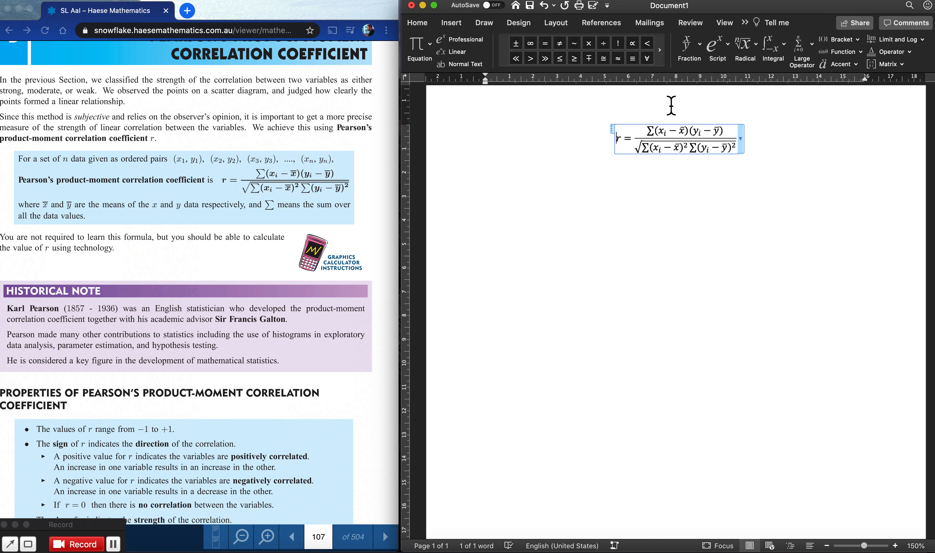
click(424, 23)
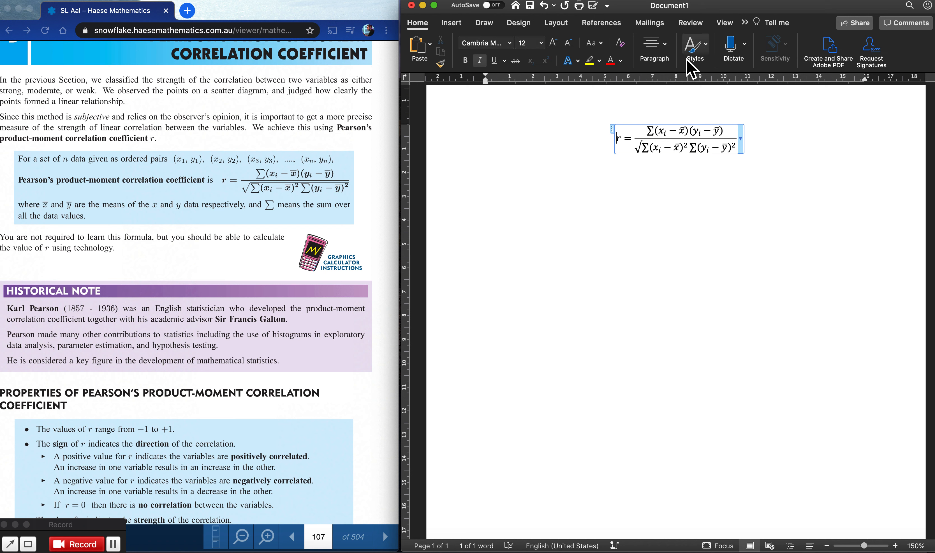
click(654, 51)
click(589, 96)
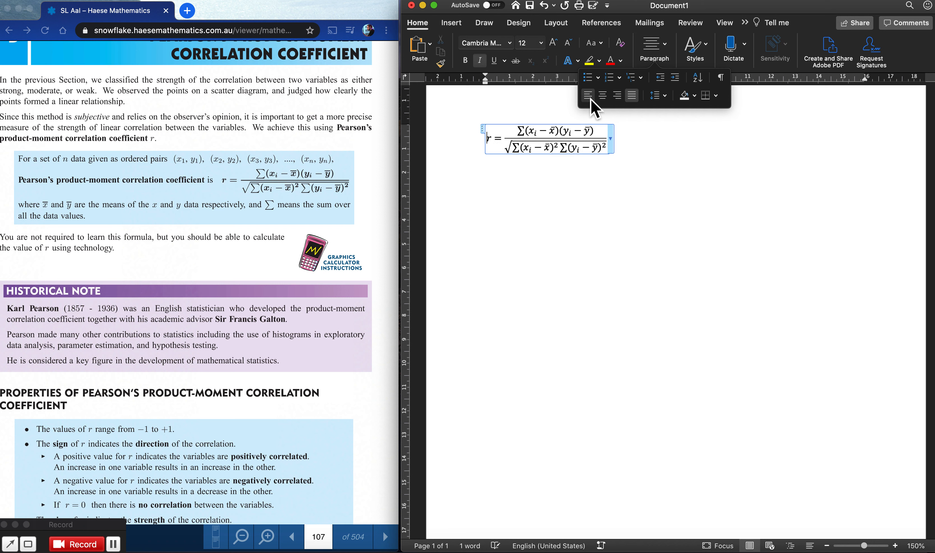
Insert a new empty equation on the line below the correlation coefficient formula
click(663, 146)
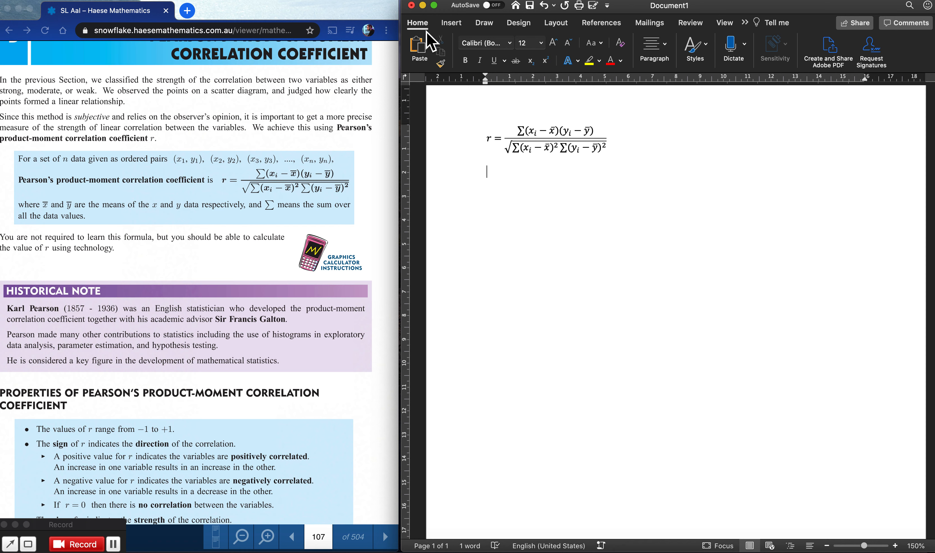
click(452, 25)
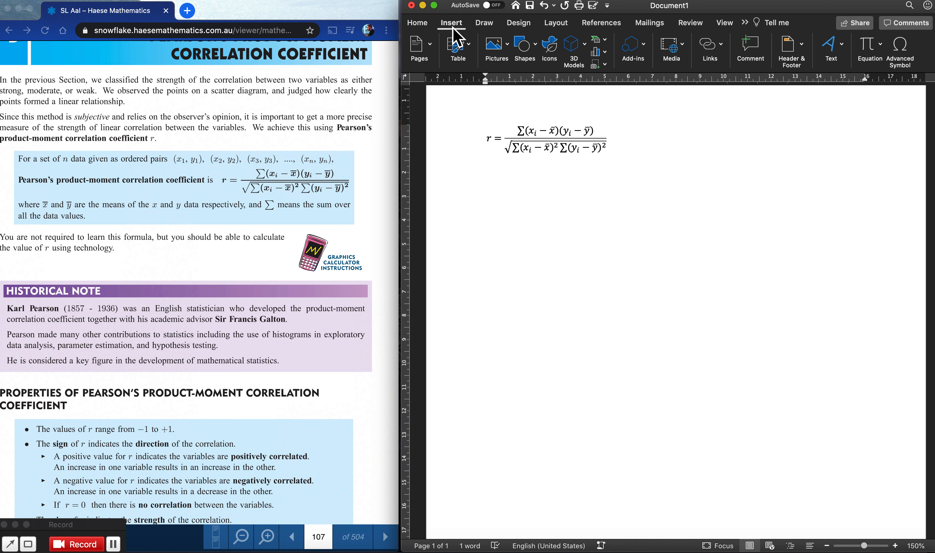
click(870, 47)
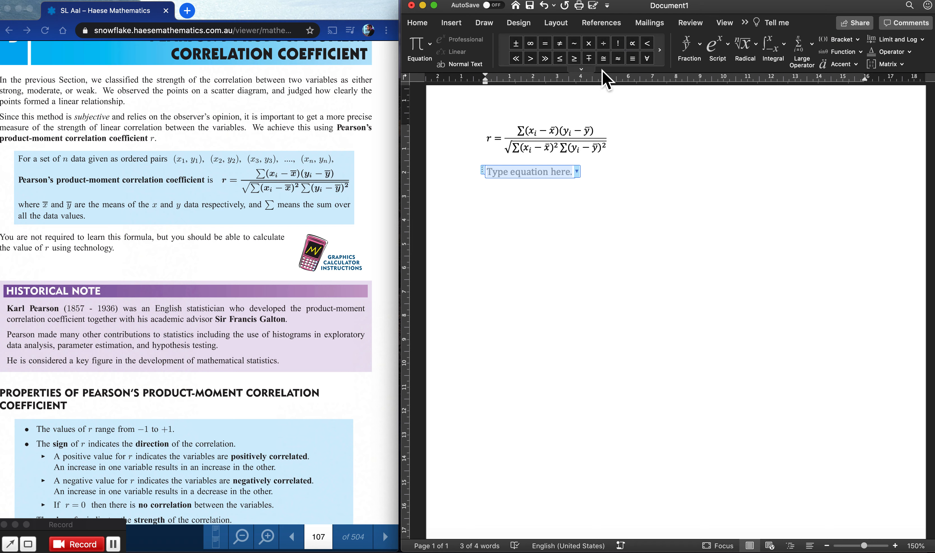
click(581, 69)
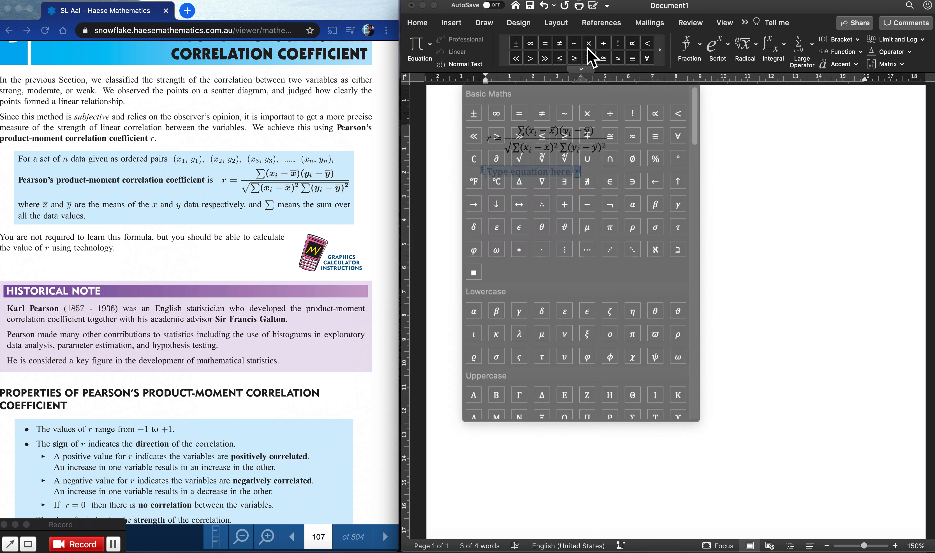
scroll(572, 175, down, 2)
scroll(530, 239, down, 2)
scroll(530, 244, down, 2)
click(625, 245)
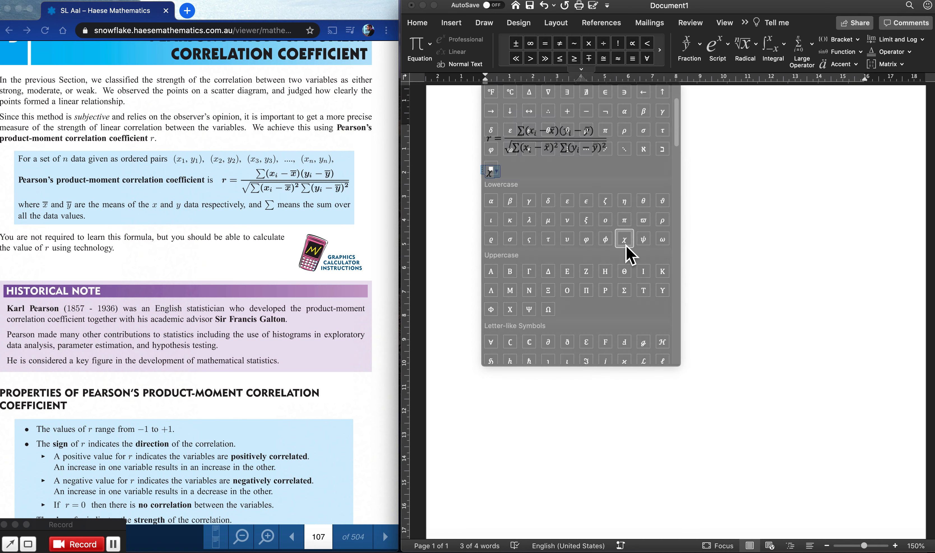
click(492, 173)
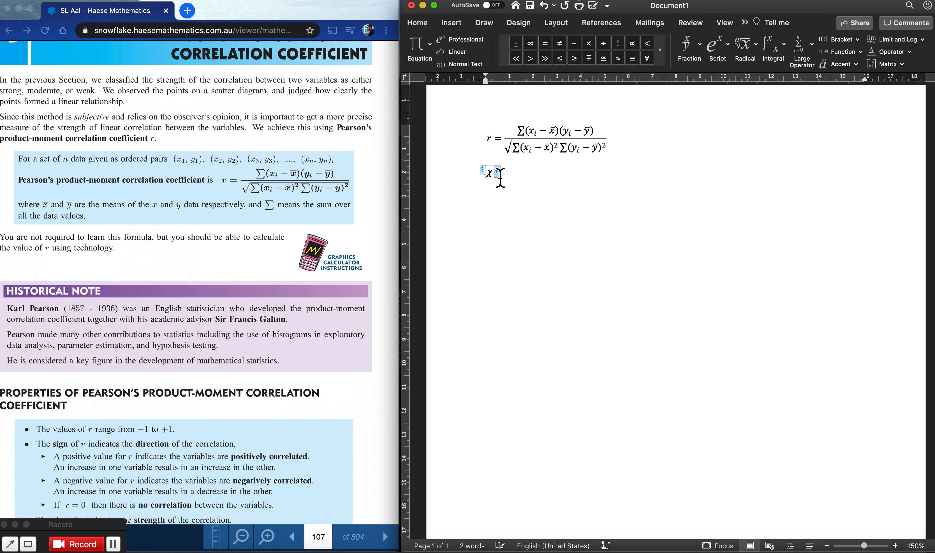
key(BackSpace)
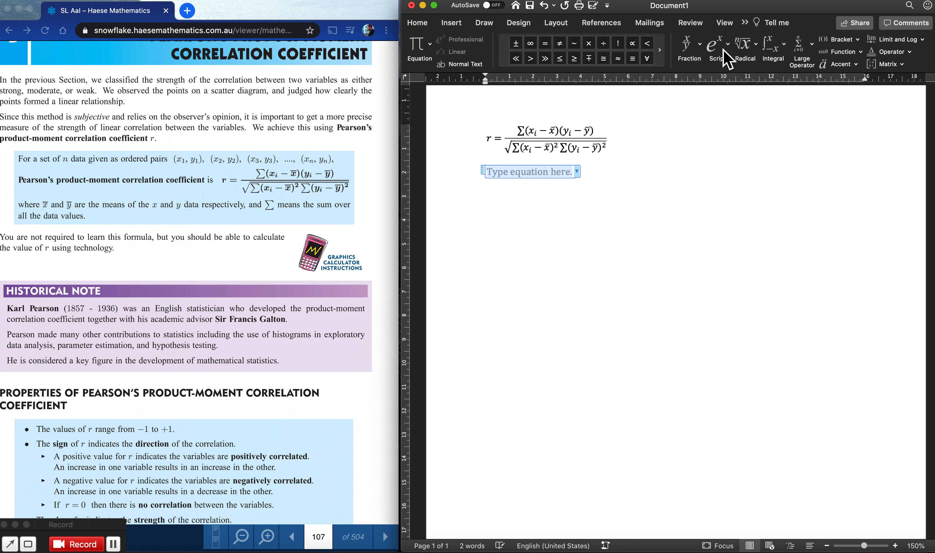
Build chi squared in the new equation using a superscript structure with the lowercase Greek letter χ and exponent 2
click(719, 45)
click(727, 95)
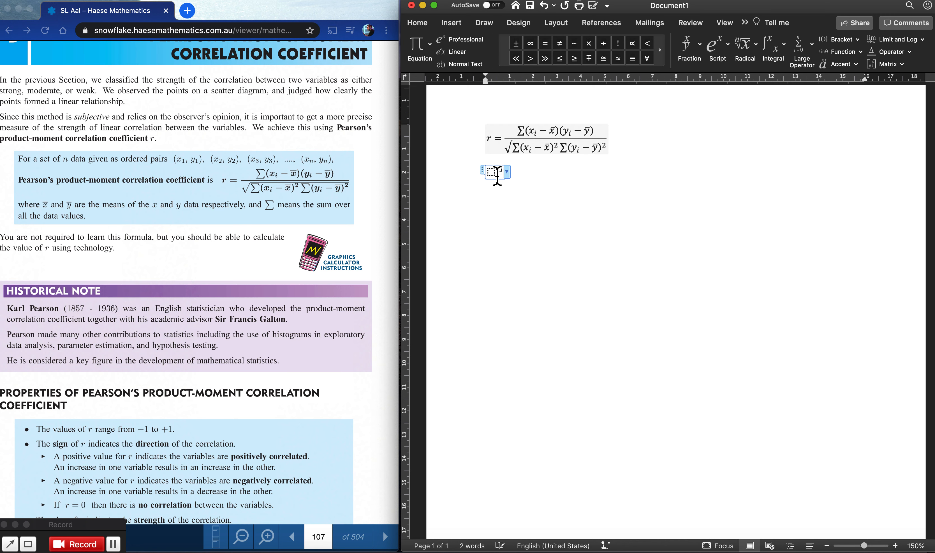
click(590, 62)
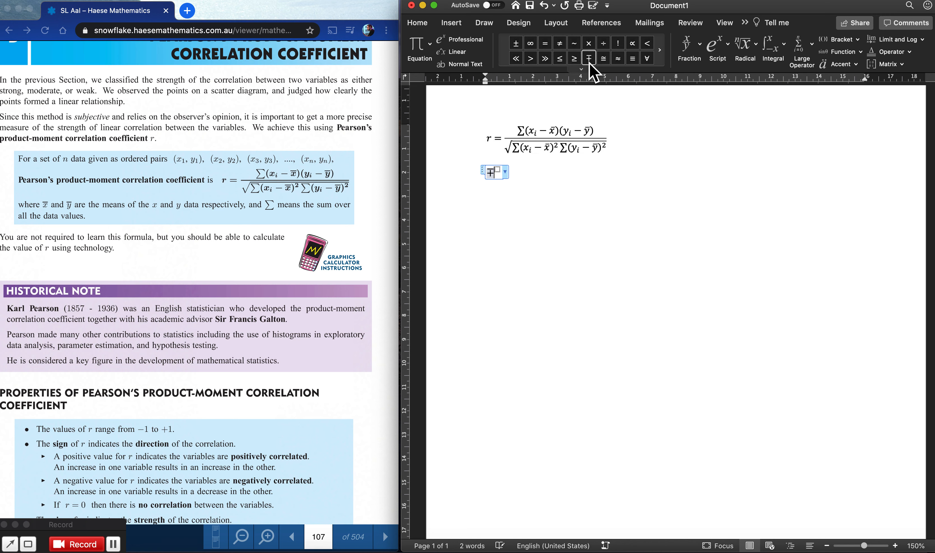
key(BackSpace)
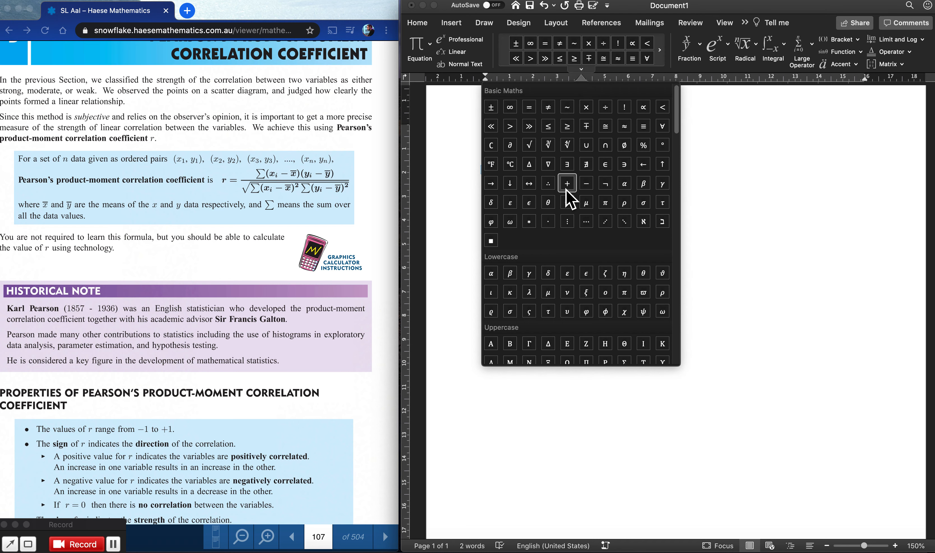
click(623, 317)
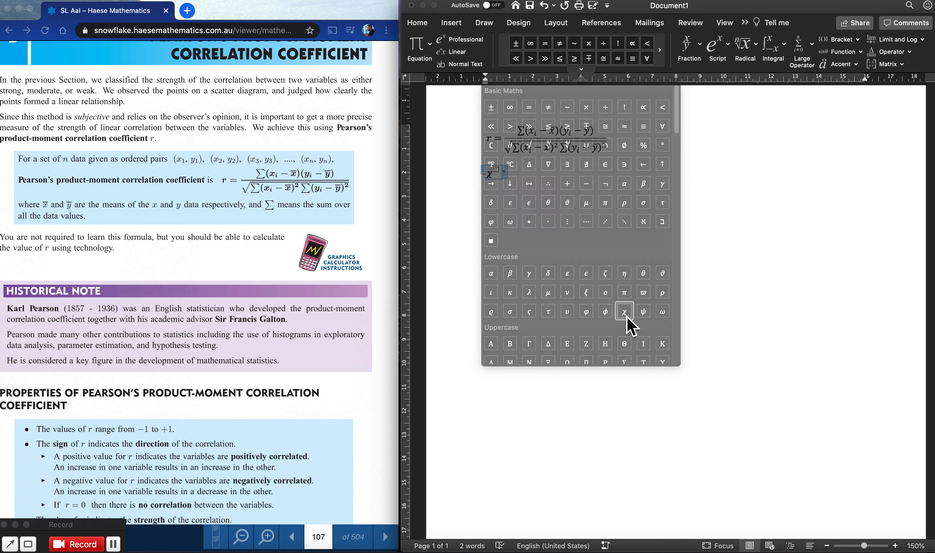
click(495, 170)
text(2)
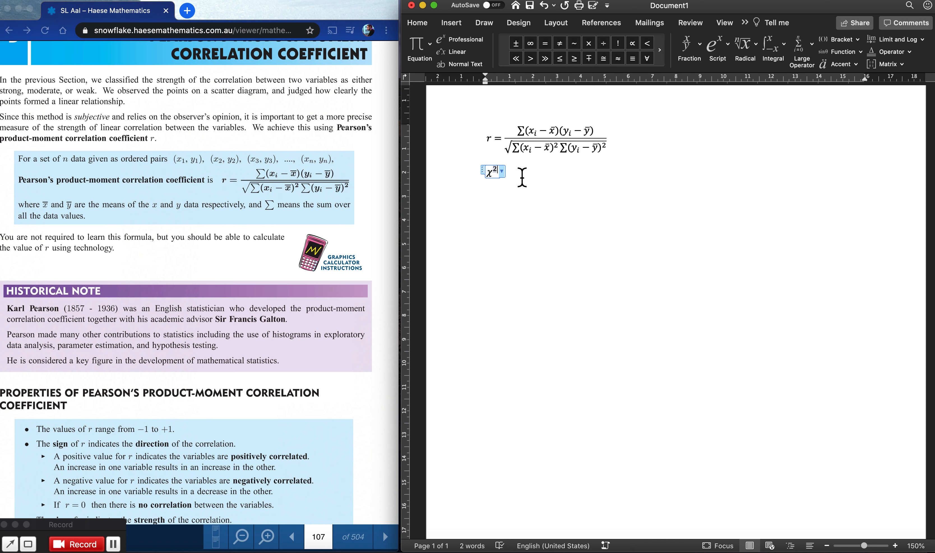
Delete the chi-squared equation below the correlation coefficient formula
key(BackSpace)
key(BackSpace)
key(BackSpace)
key(BackSpace)
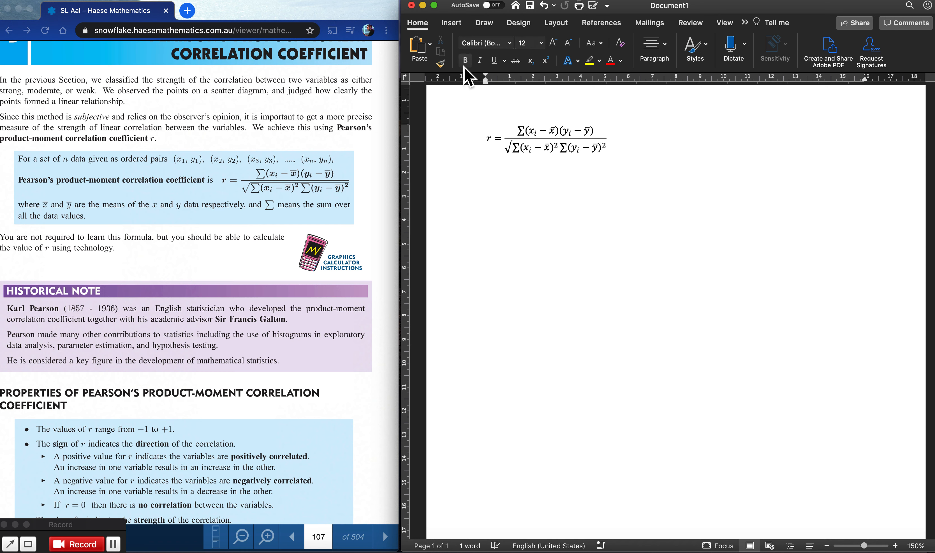
Insert a new equation below the correlation coefficient formula containing an empty structure with both a superscript and a subscript
click(460, 23)
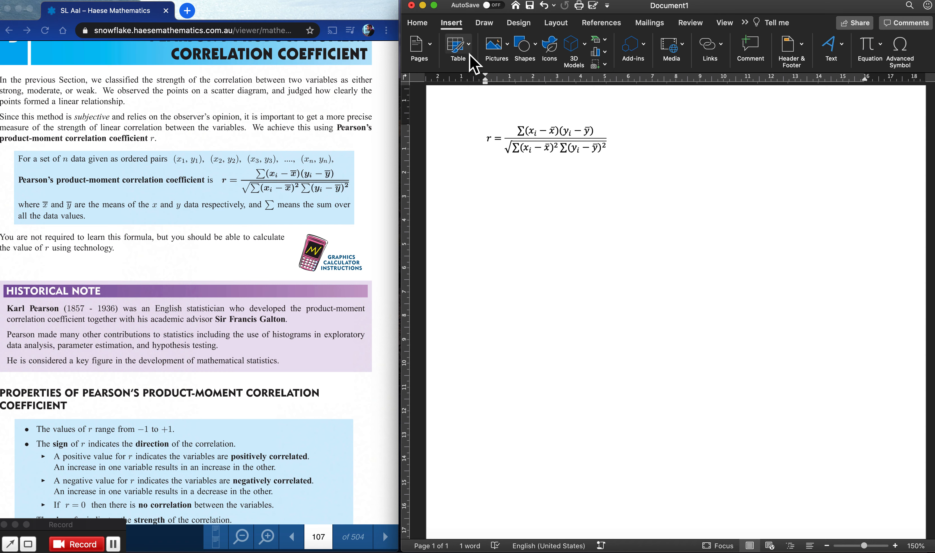
click(869, 47)
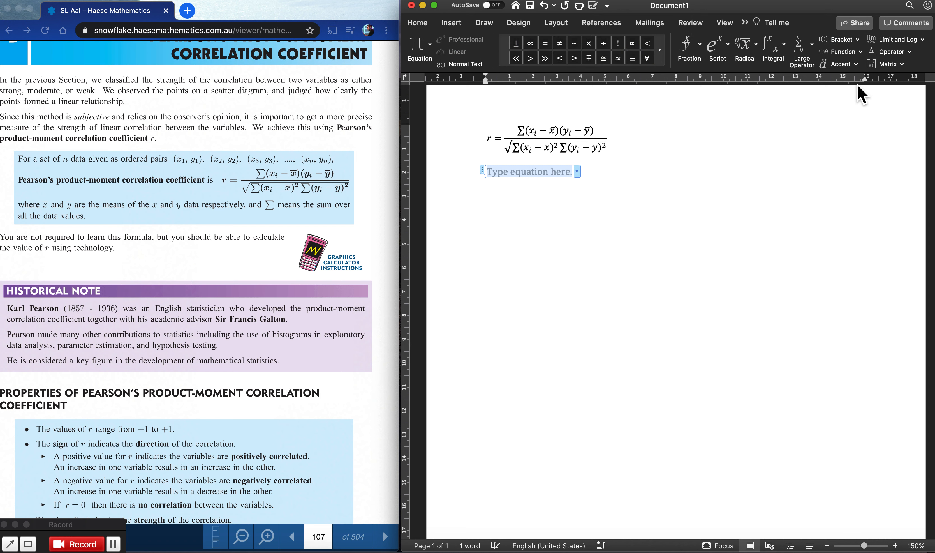
click(720, 49)
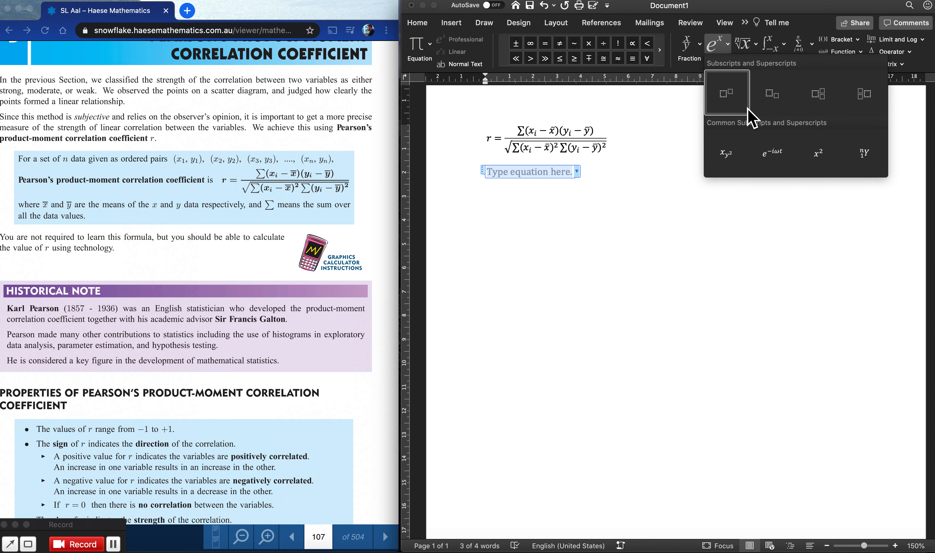
click(822, 97)
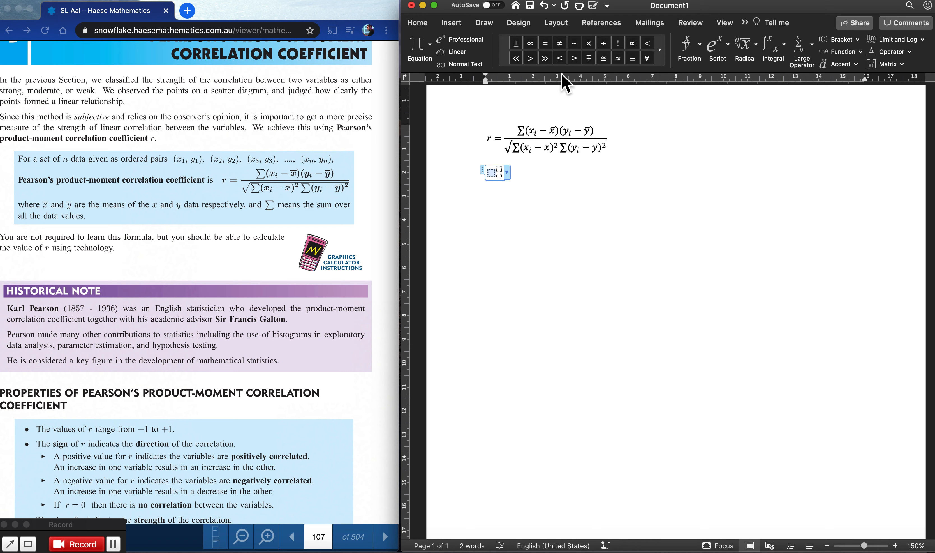
Fill the structure with the lowercase Greek letter χ as base, 2 as superscript and "Calc" as subscript, and leave the equation
click(582, 71)
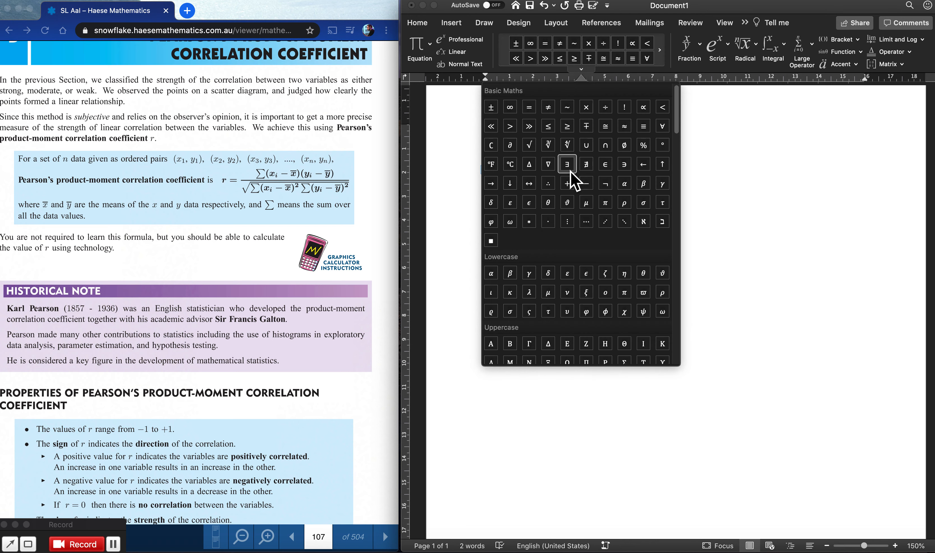
click(625, 314)
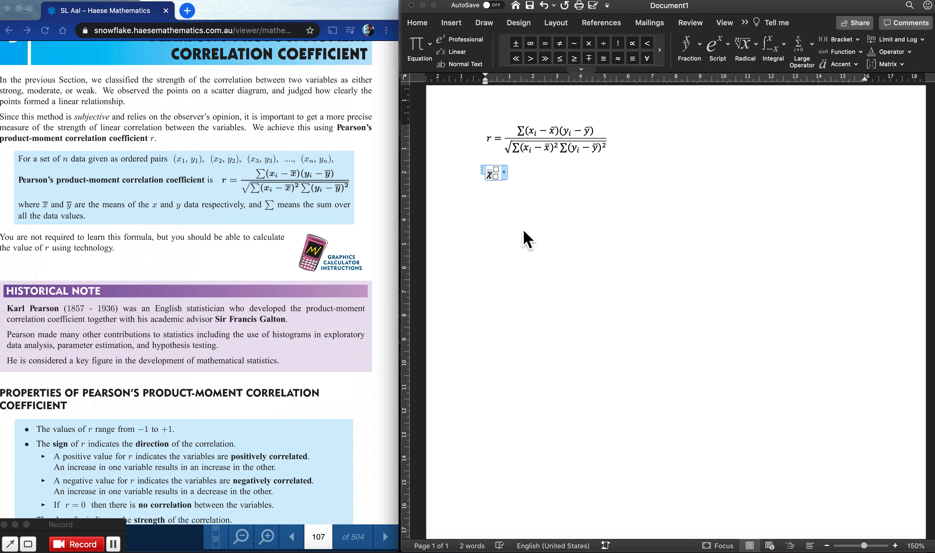
click(498, 170)
text(2)
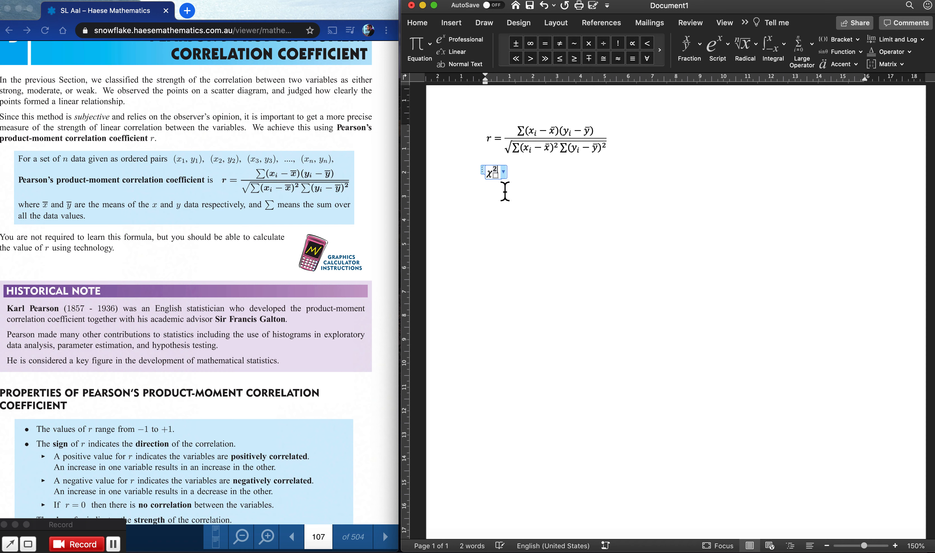
click(500, 183)
text(Calc)
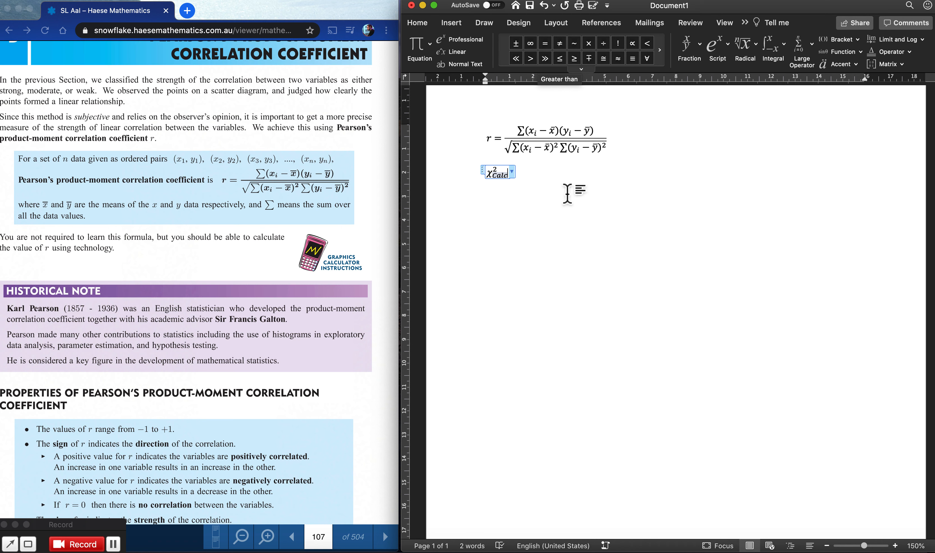
click(564, 237)
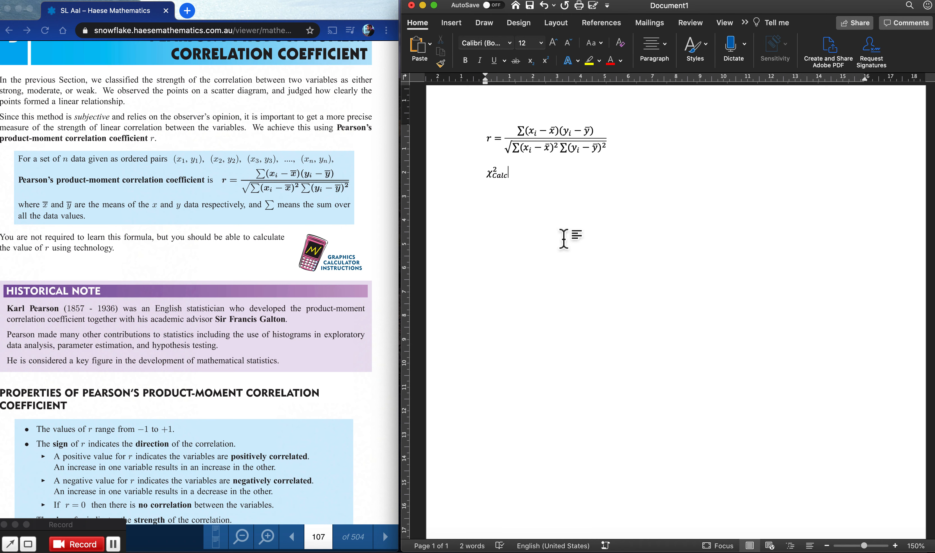